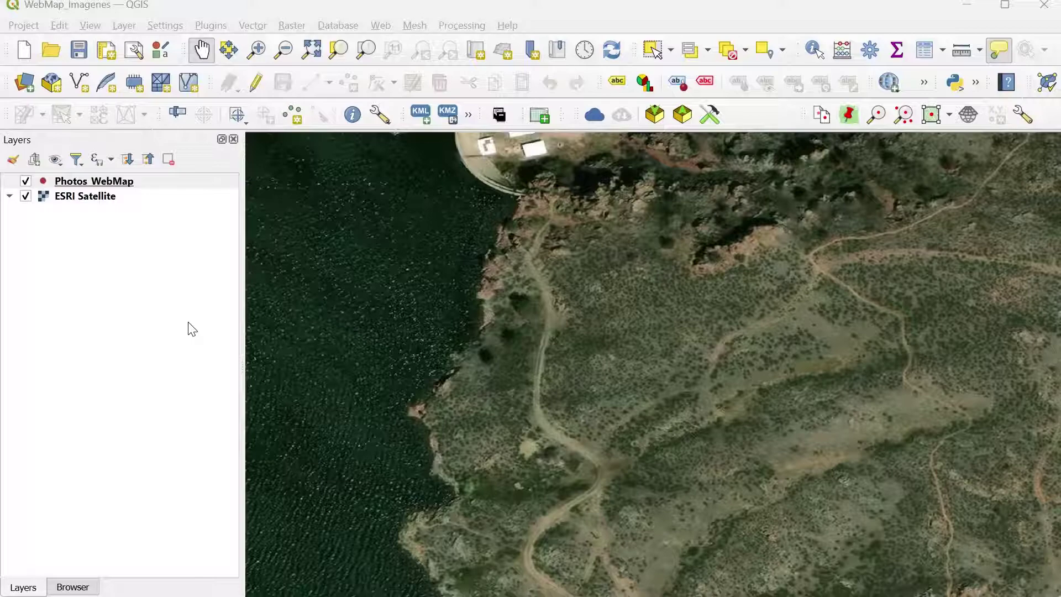
Open the Properties of the Photos_WebMap layer from its Layers panel context menu
right_click(77, 186)
click(44, 245)
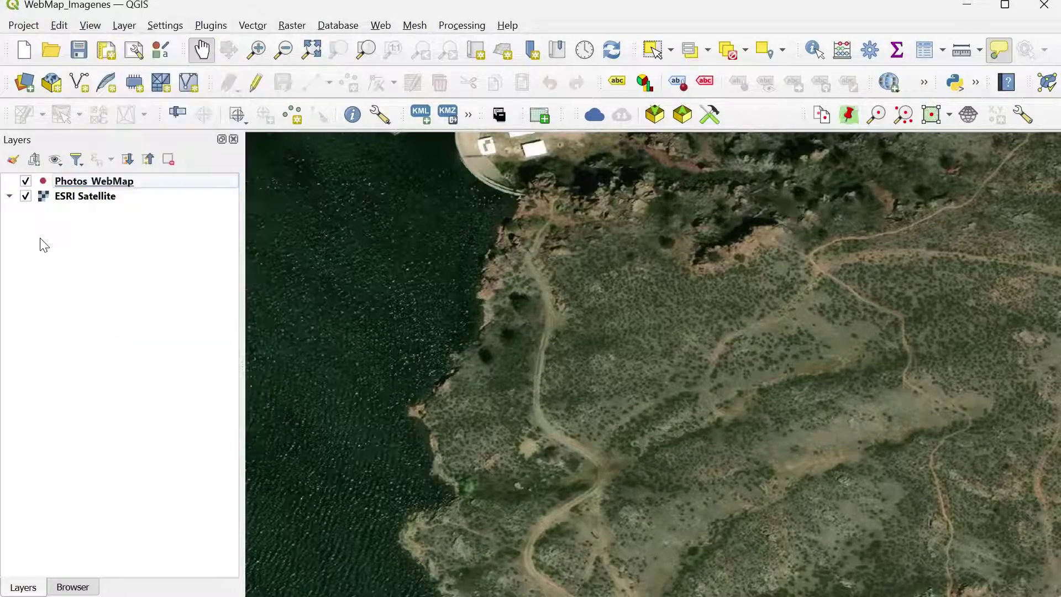
right_click(72, 182)
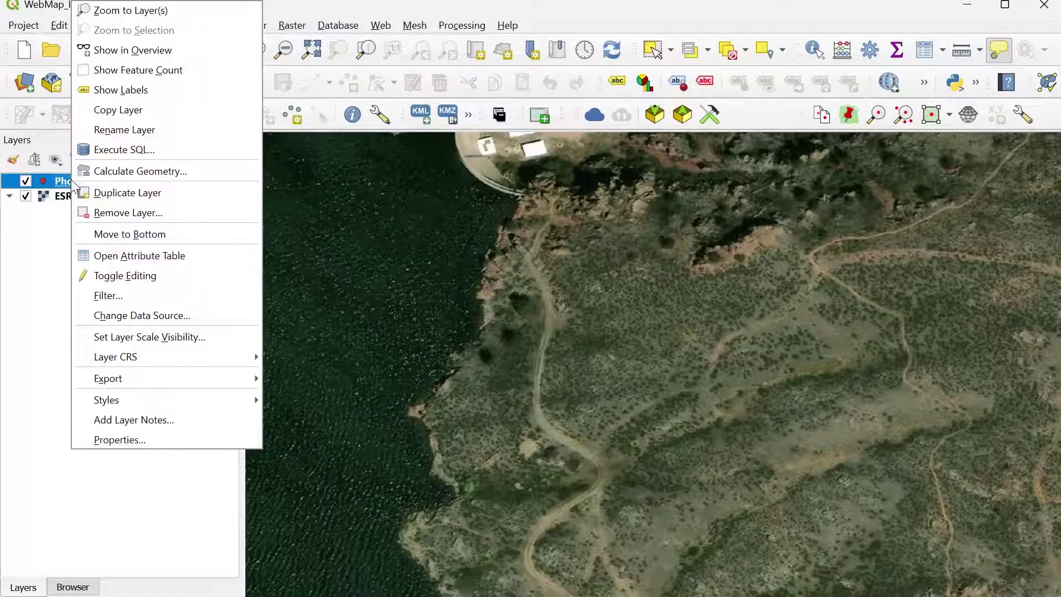
click(124, 440)
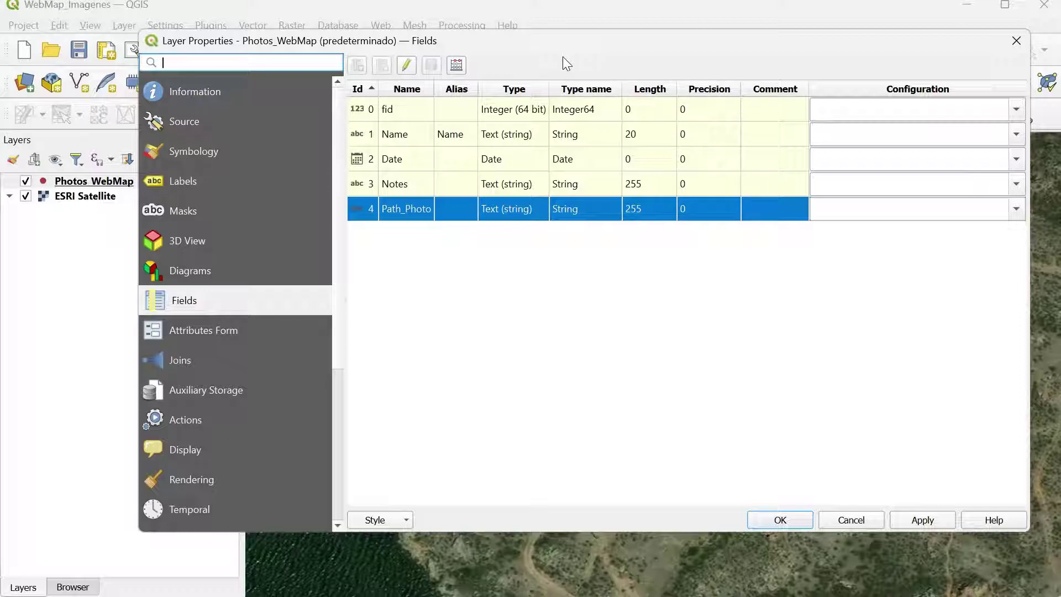
Close and reopen the Photos_WebMap Layer Properties to view its Fields page
click(1016, 39)
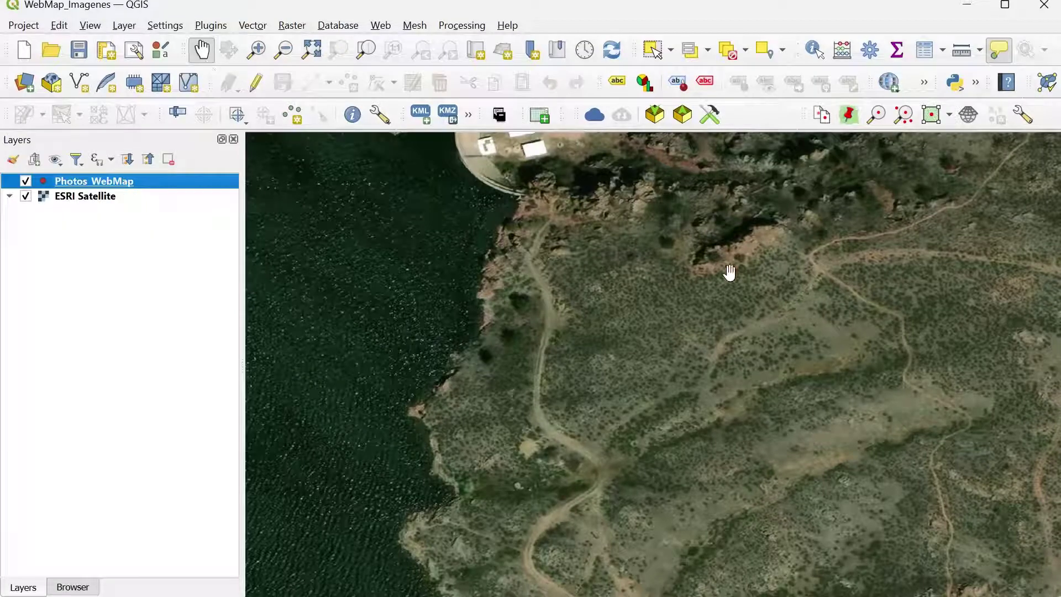
right_click(107, 184)
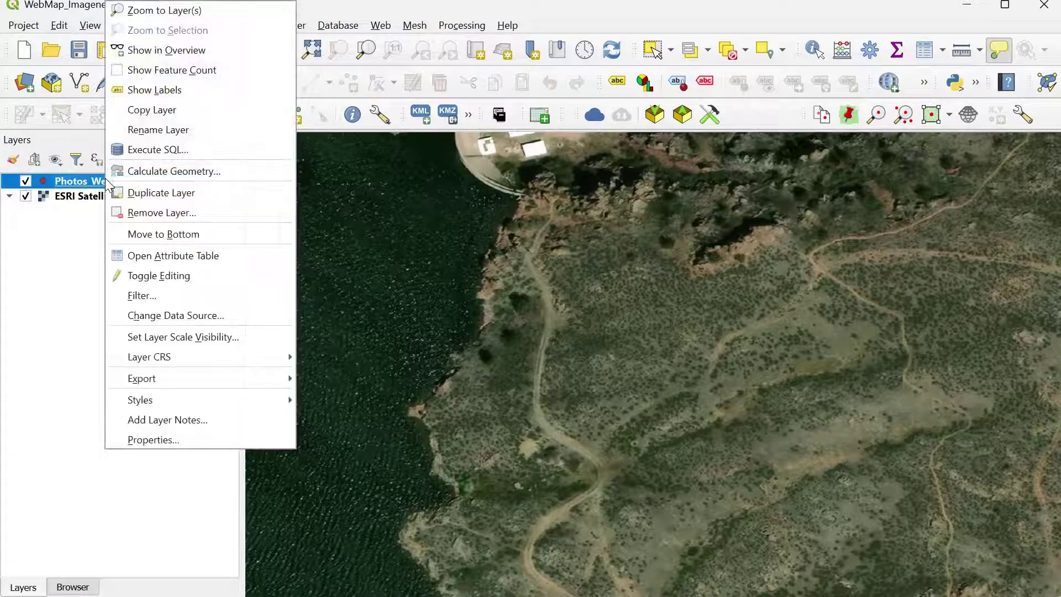
click(157, 441)
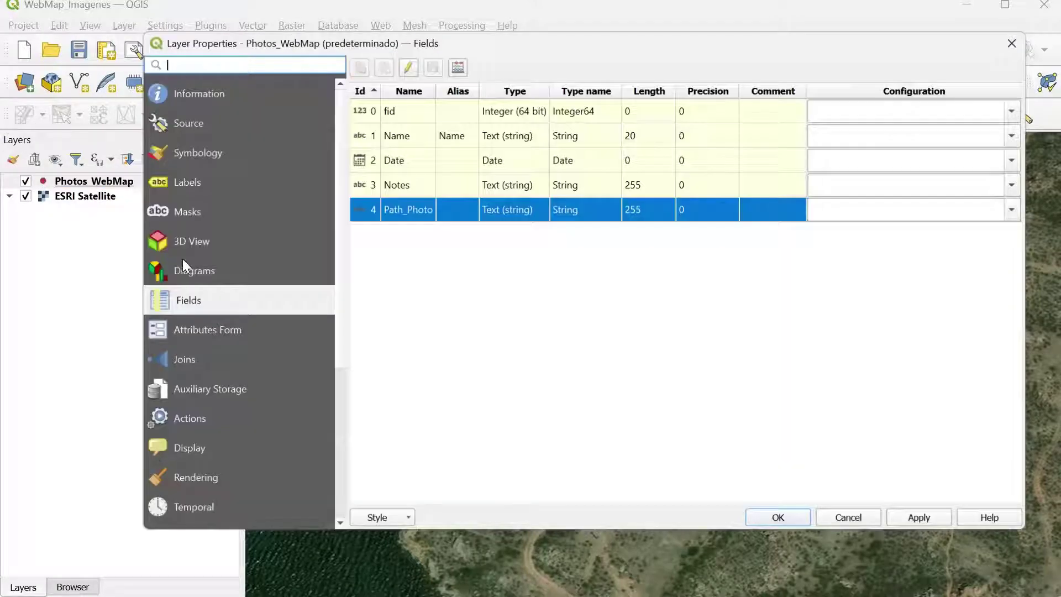
Switch the Attributes Form to Drag and Drop Designer, remove fid, and select Path_Photo
click(177, 331)
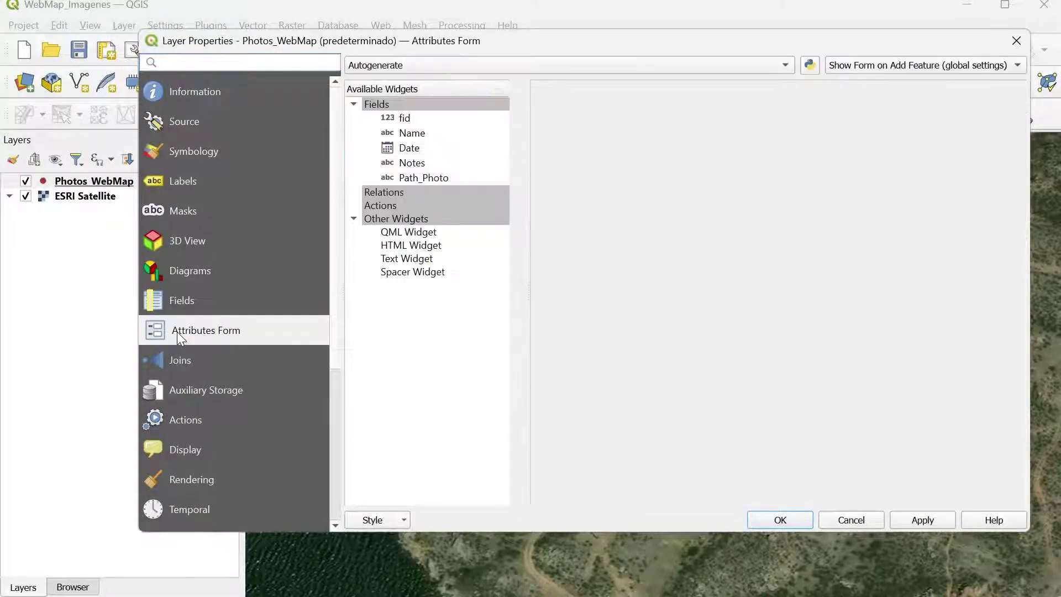
click(401, 66)
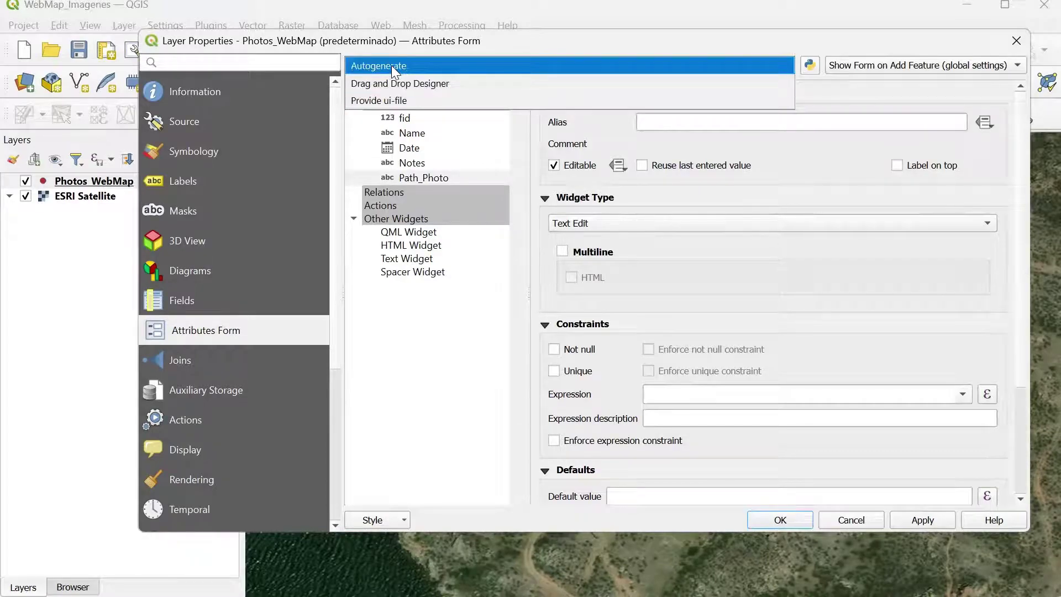
click(384, 84)
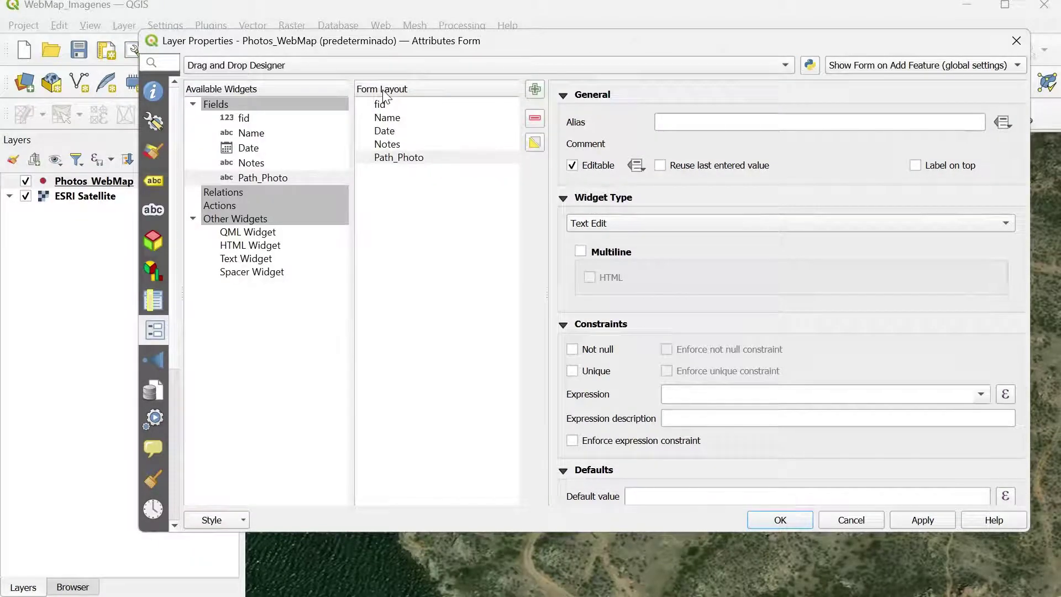
click(382, 104)
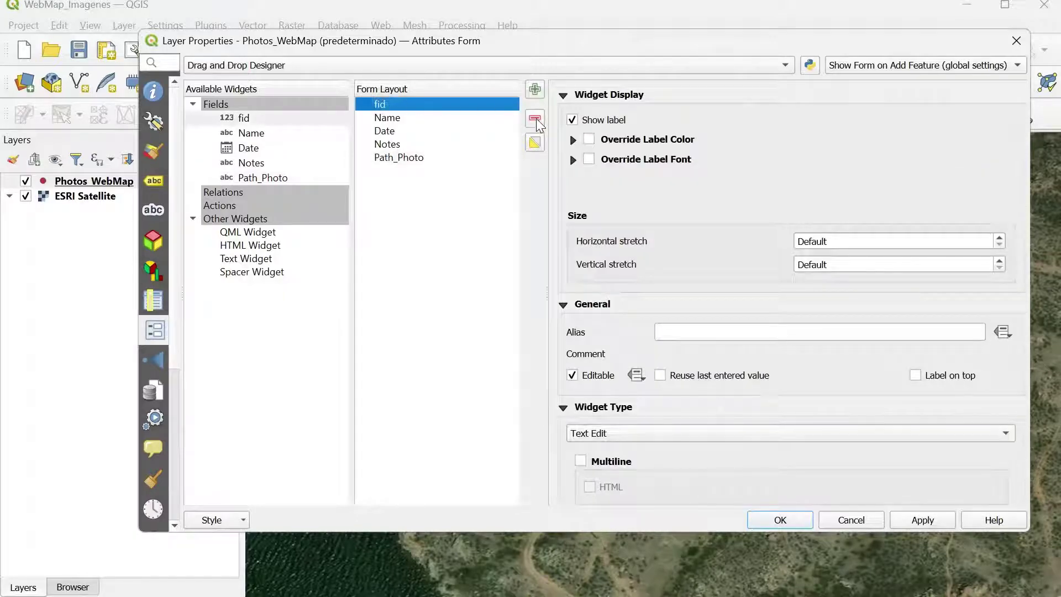
click(535, 118)
click(384, 104)
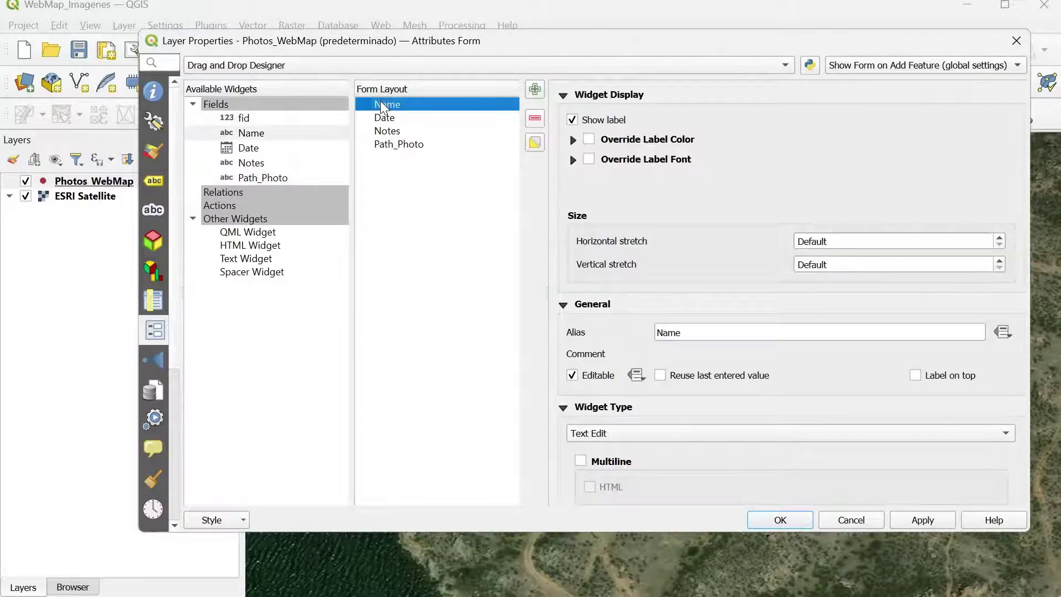
click(385, 147)
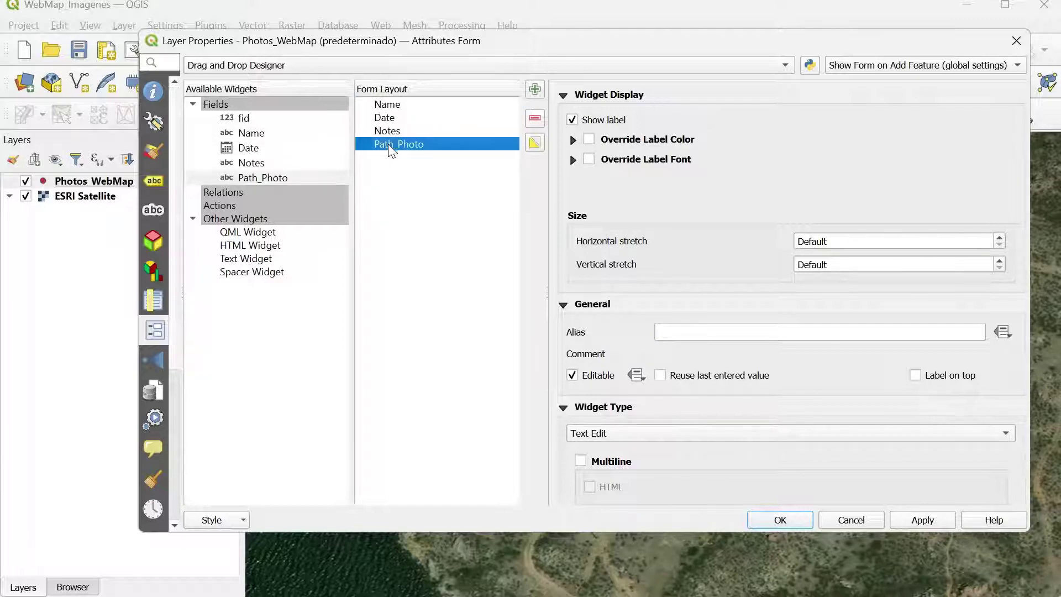
drag(918, 39, 930, 33)
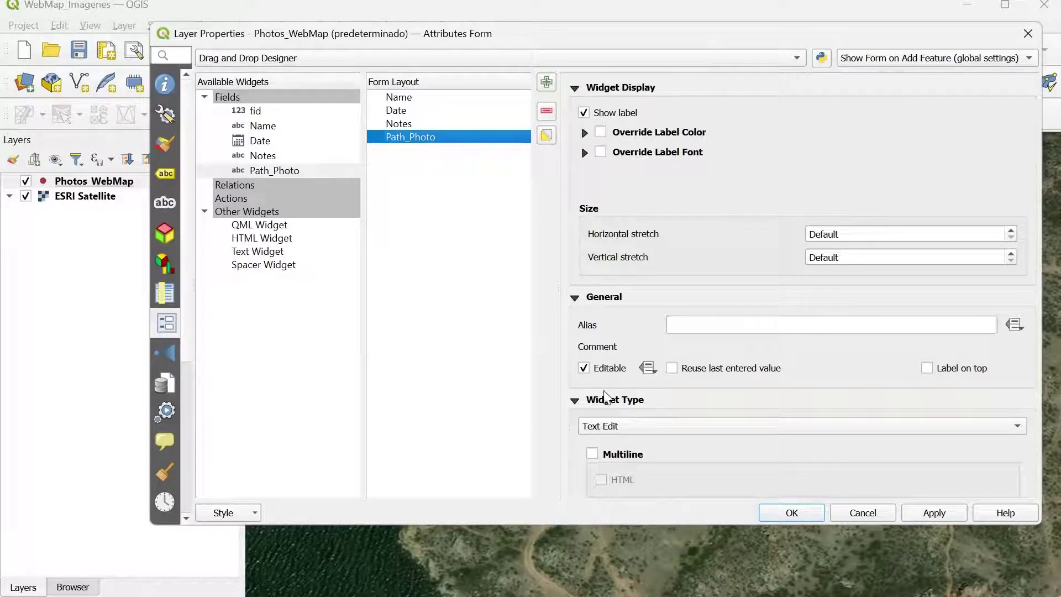
Set Path_Photo's widget to Attachment with default path QGIS2WEB_Photos/DCIM
click(628, 427)
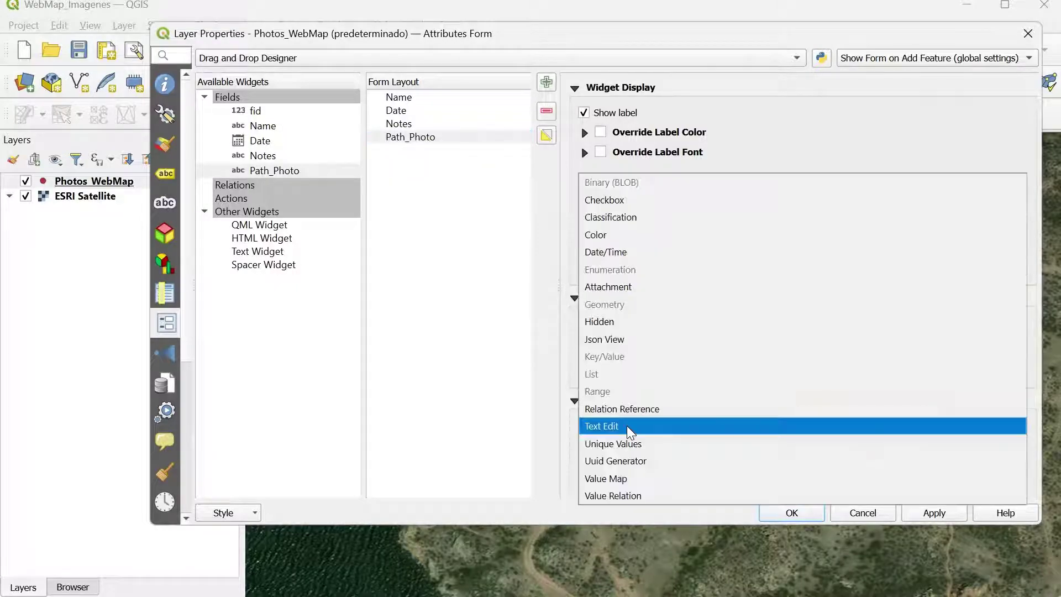
click(605, 286)
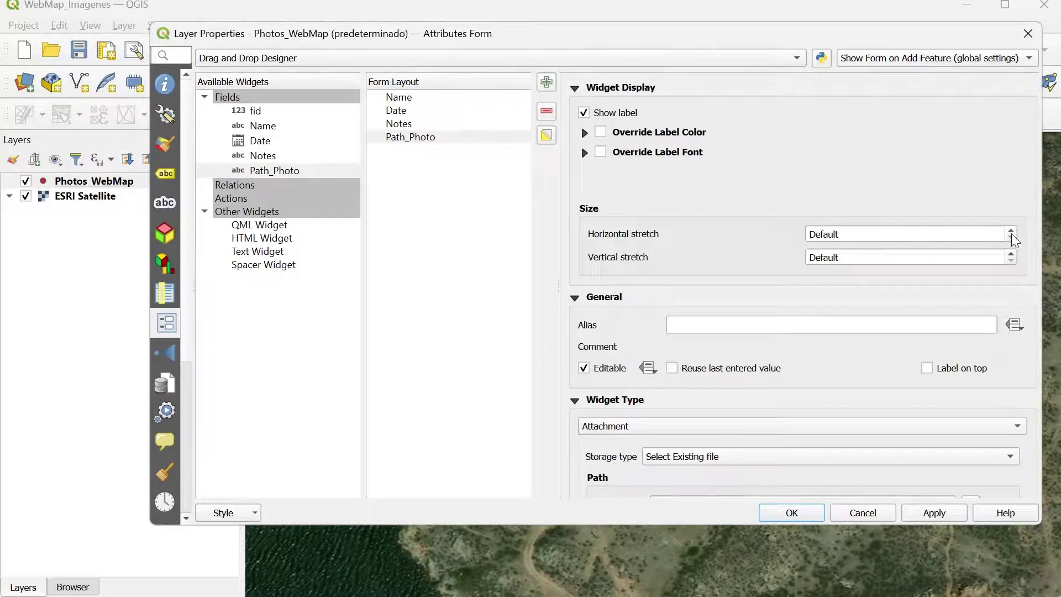
scroll(831, 362, down, 3)
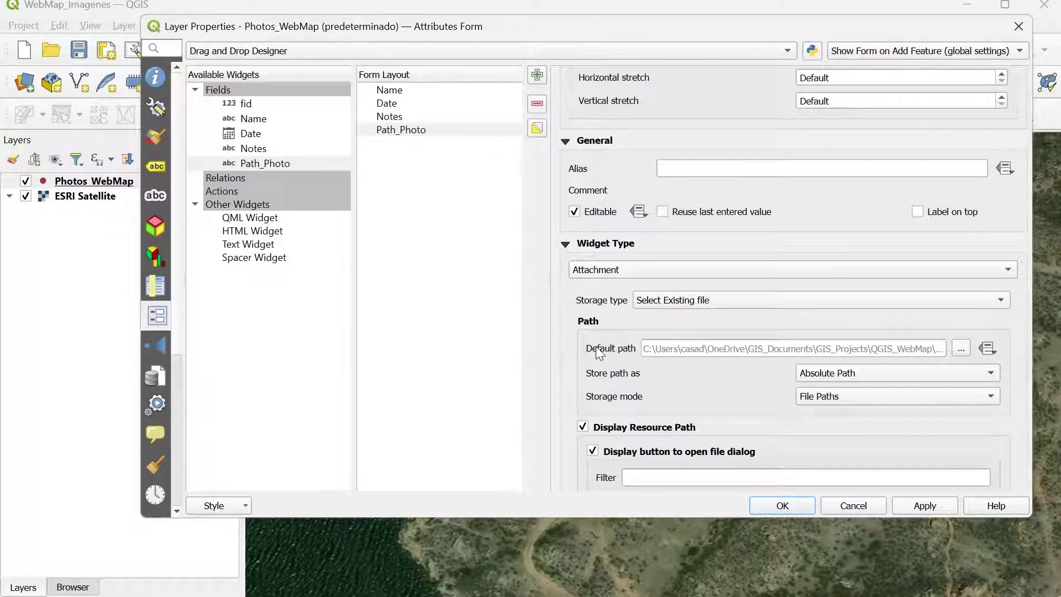
click(962, 349)
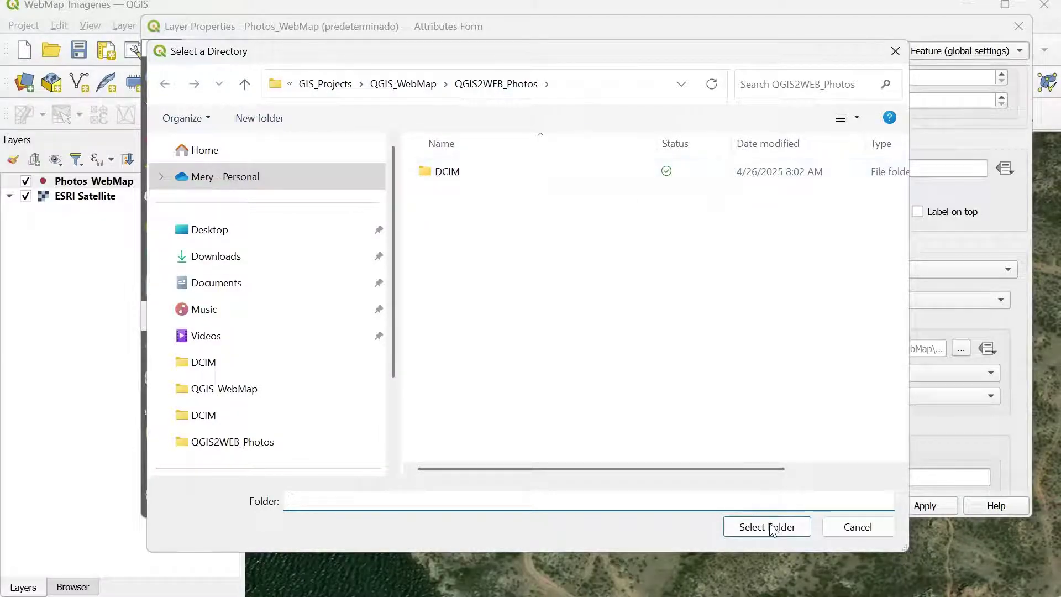
click(462, 173)
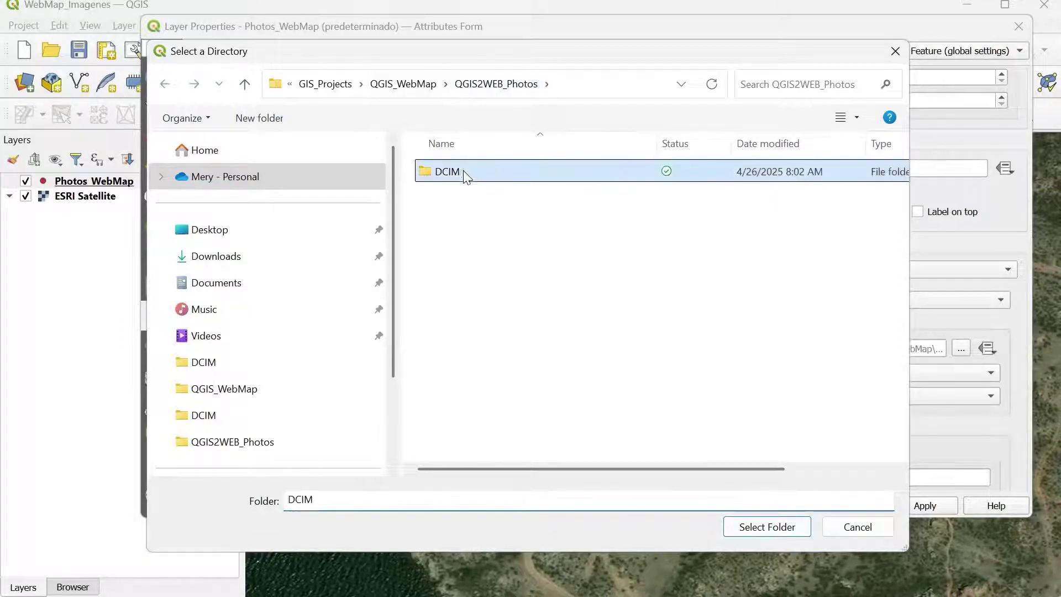
click(747, 528)
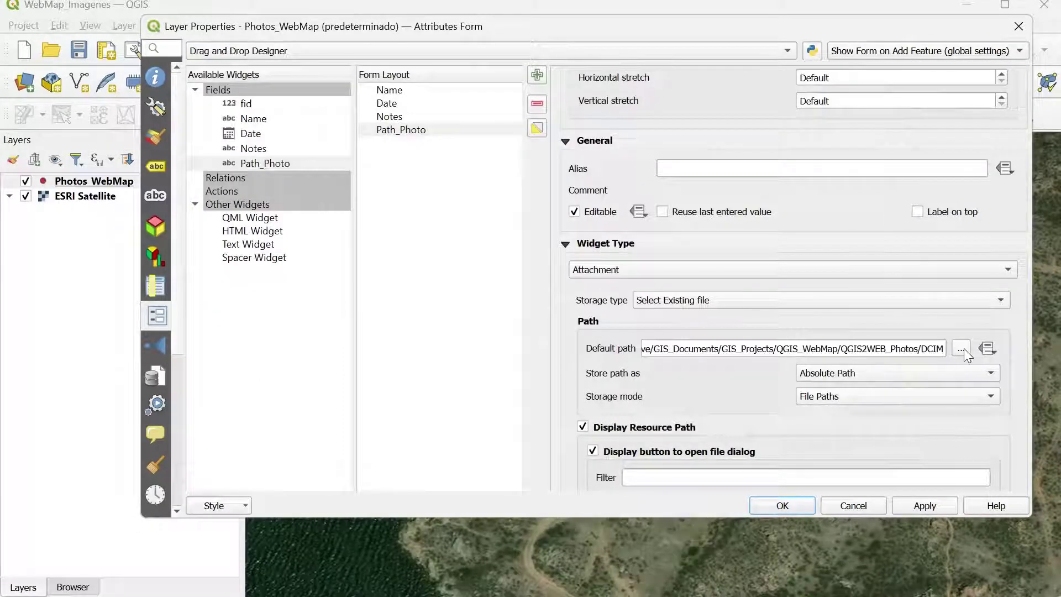
click(873, 373)
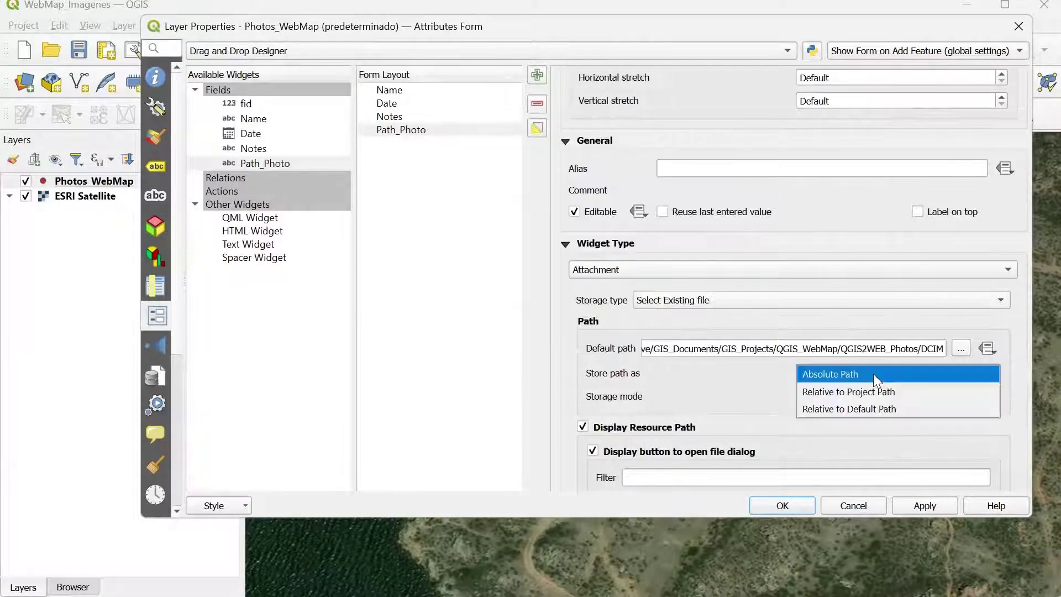
Keep absolute path storage, set Path_Photo's integrated document viewer to Image, and apply
click(684, 345)
drag(672, 345, 600, 343)
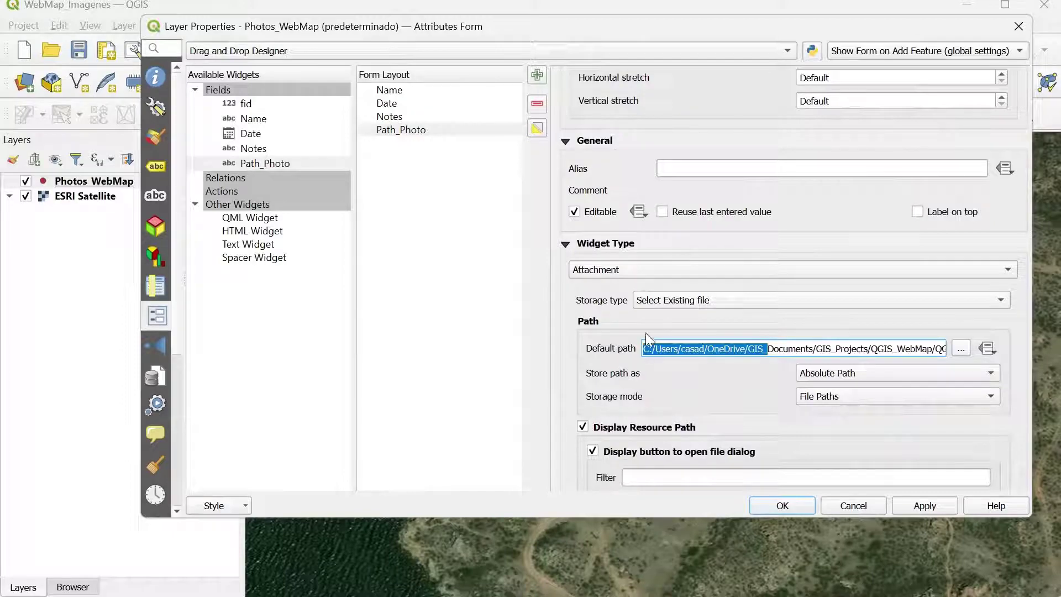
scroll(765, 286, down, 5)
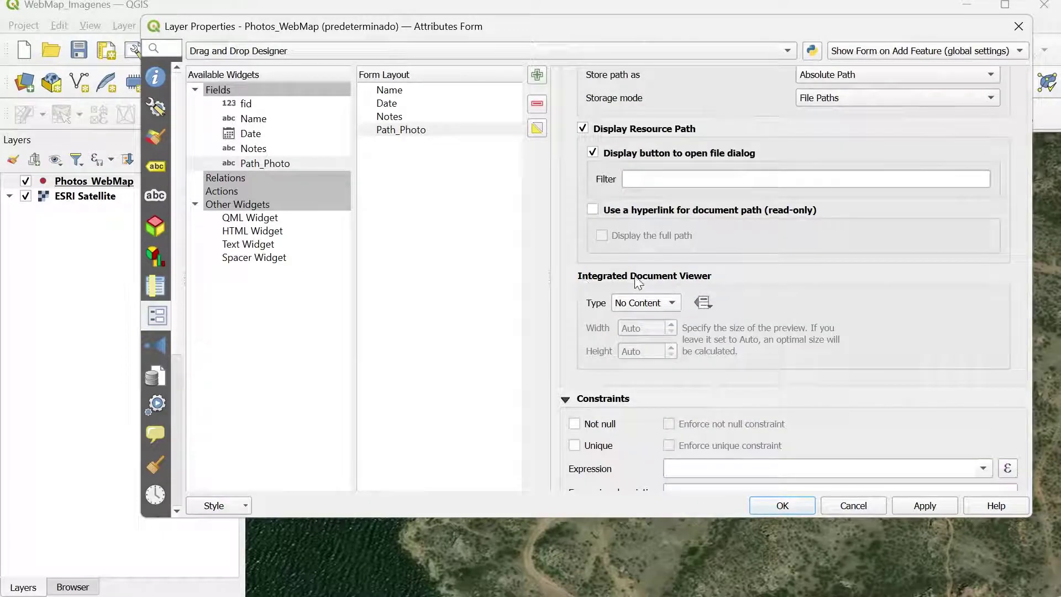
click(640, 302)
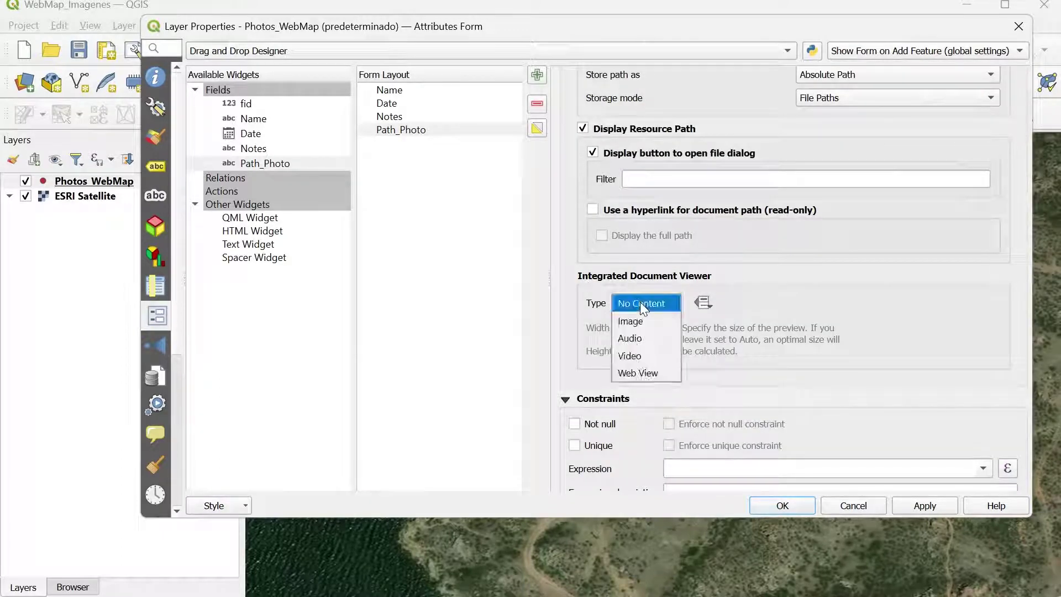
click(640, 318)
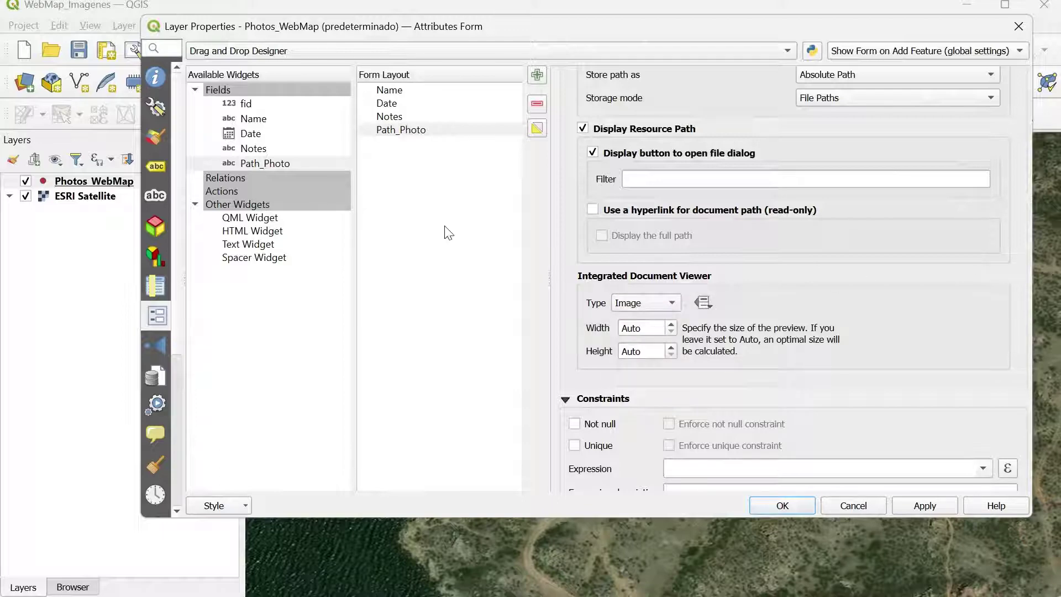
scroll(829, 420, down, 2)
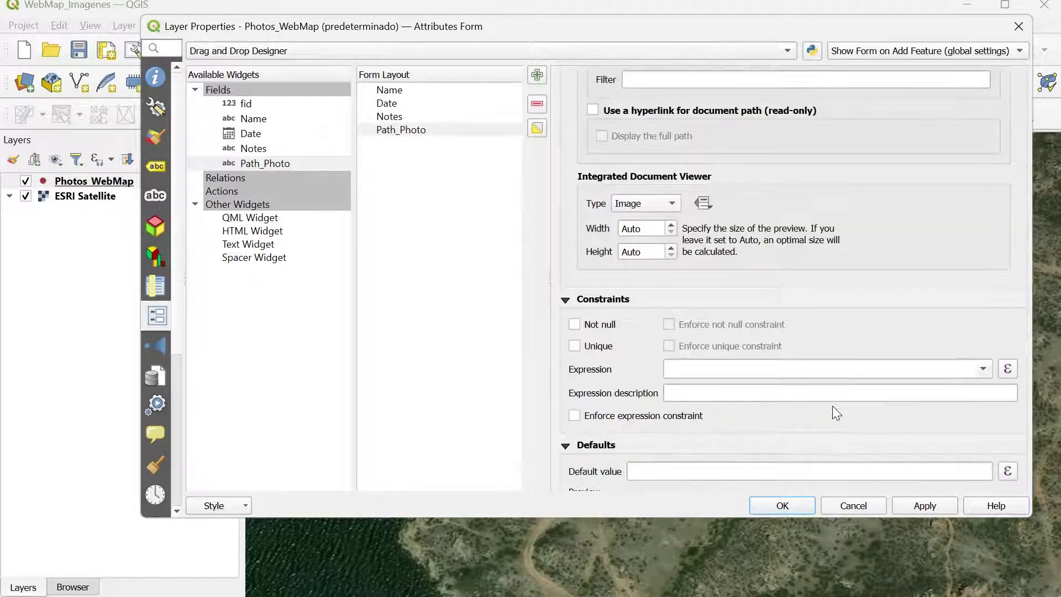
scroll(832, 405, up, 1)
click(928, 510)
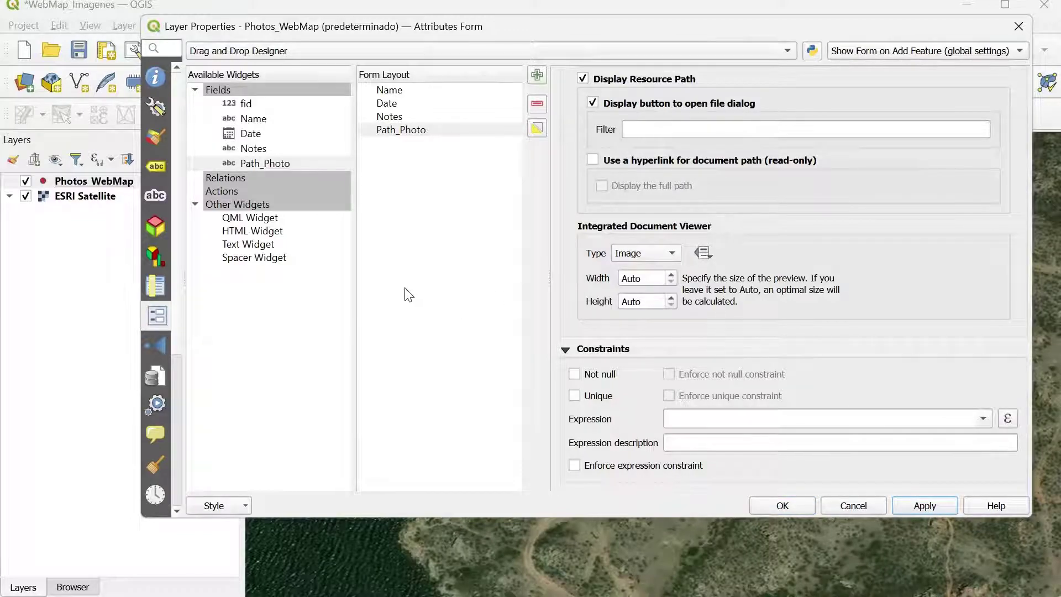
Alias the Name field as 'Name of Photo', then review the Date and Path_Photo fields
click(399, 90)
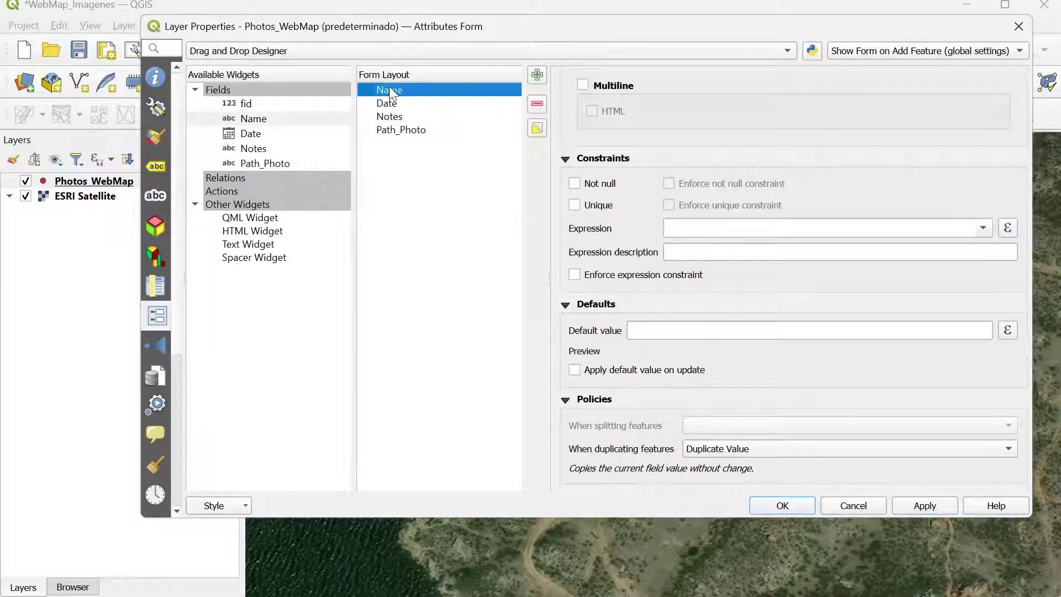
scroll(705, 251, up, 5)
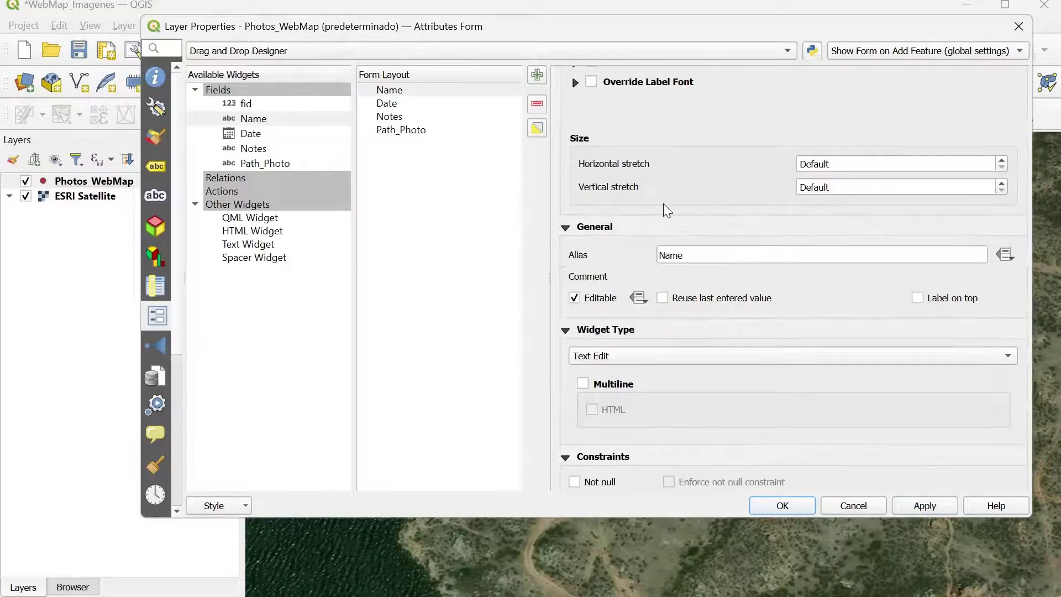
text(of Photo)
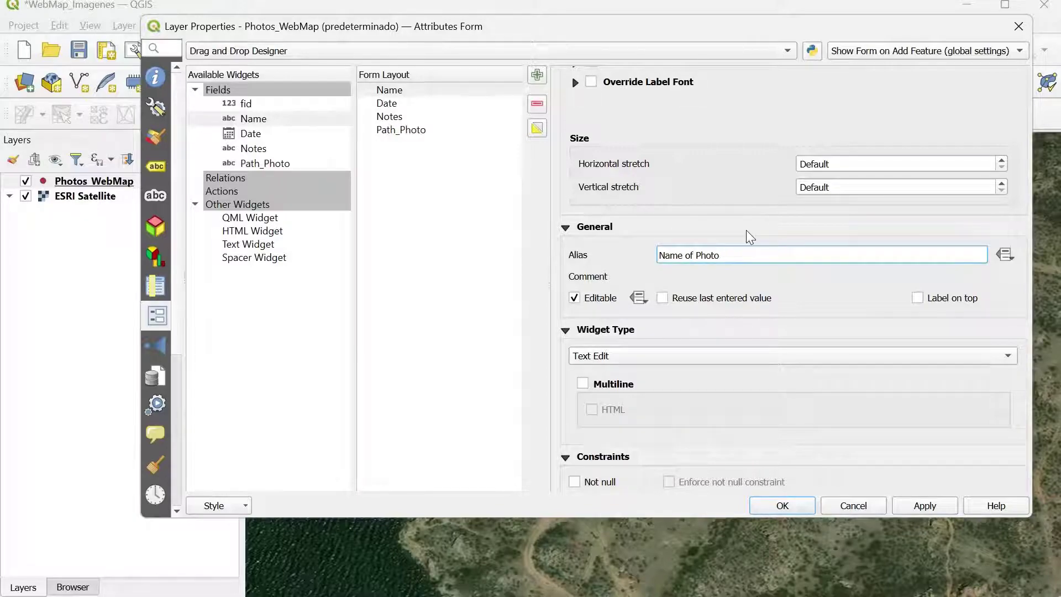
click(385, 104)
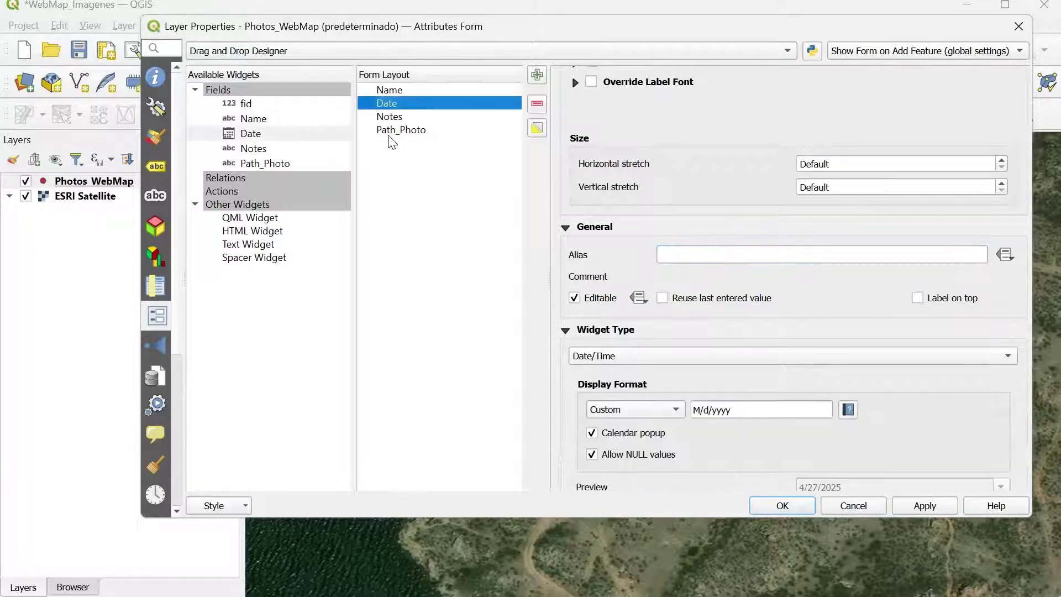
click(434, 131)
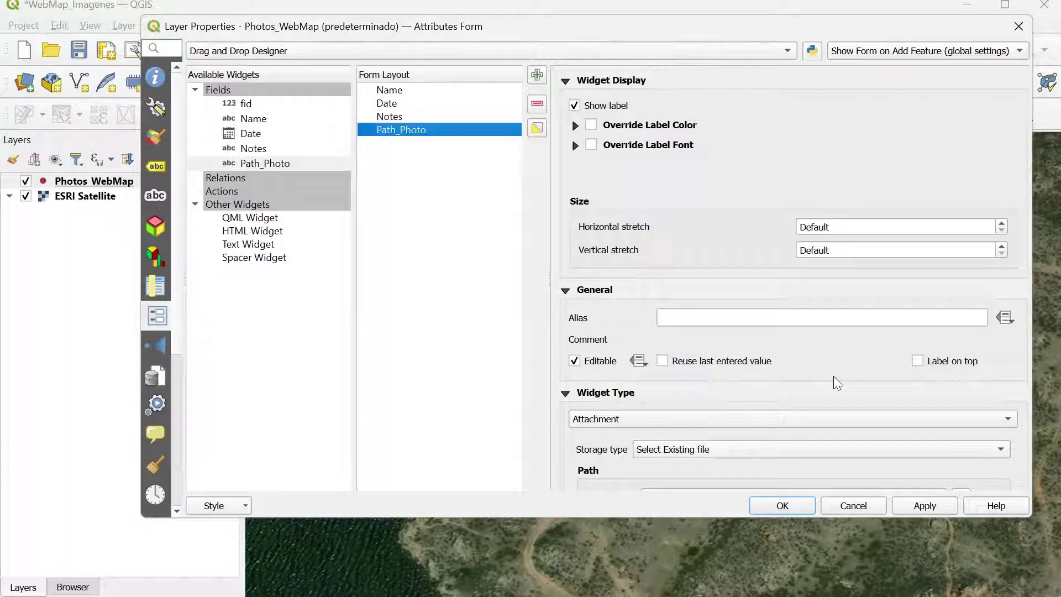
click(154, 435)
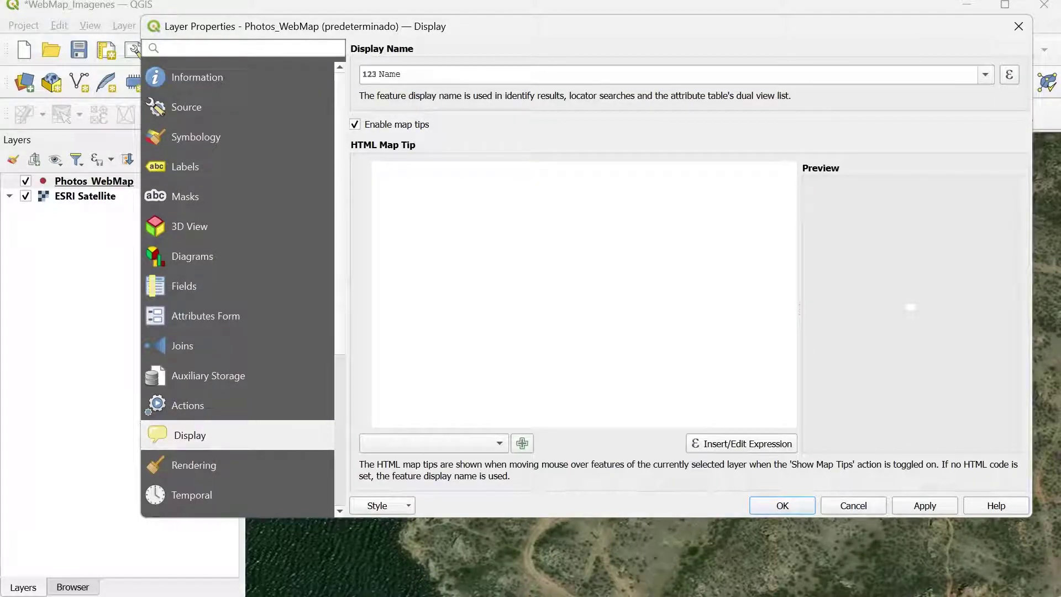
Paste an img tag using [% Path_Photo %] at width 350, height 250 into the HTML Map Tip
text(<img src="file:///[% Path_Photo %]" width="350" height="250">)
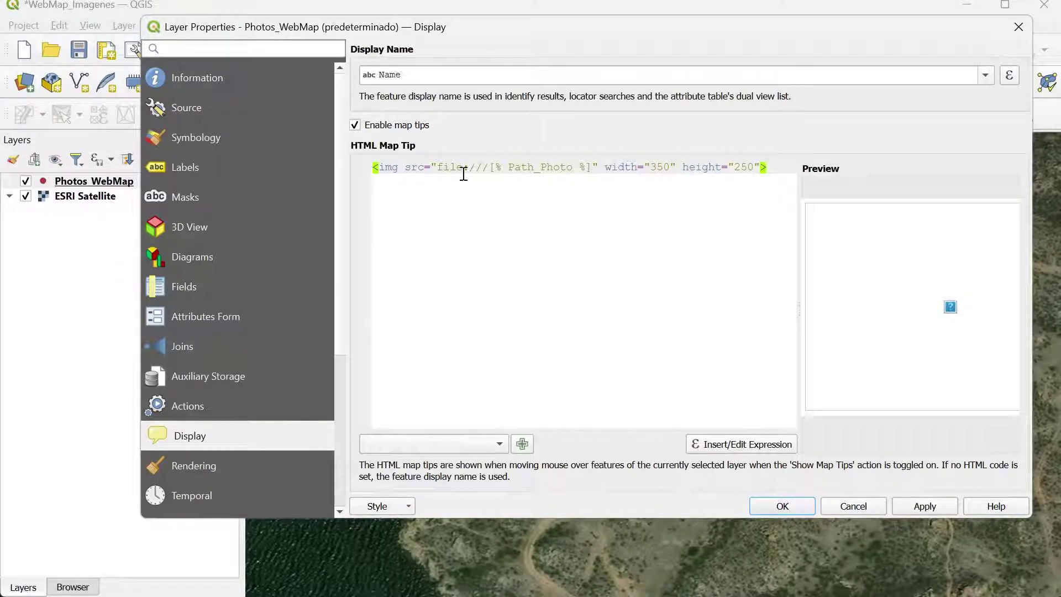
click(426, 167)
drag(426, 167, 572, 167)
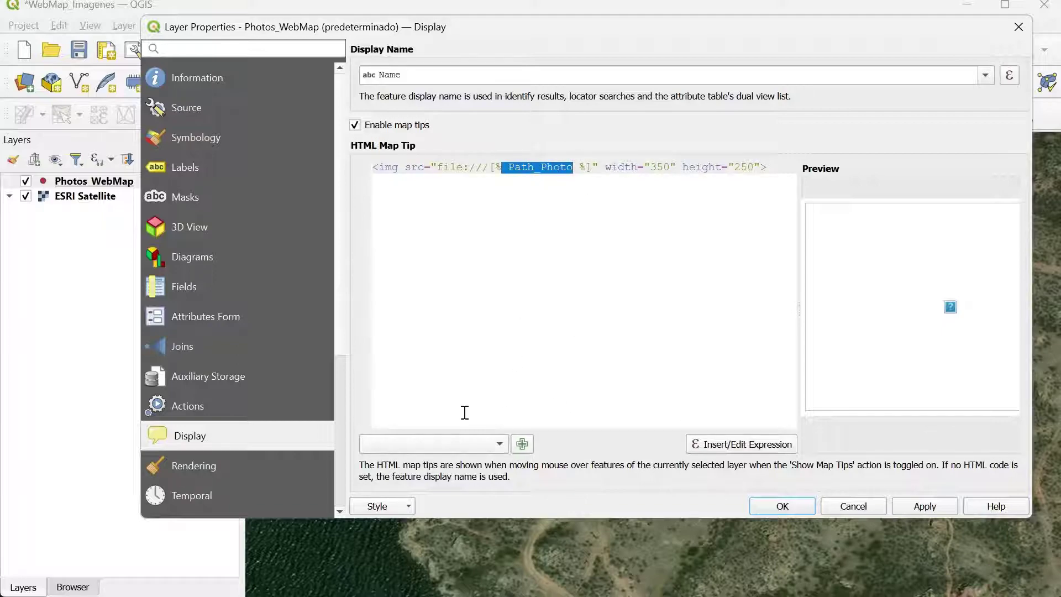
click(500, 445)
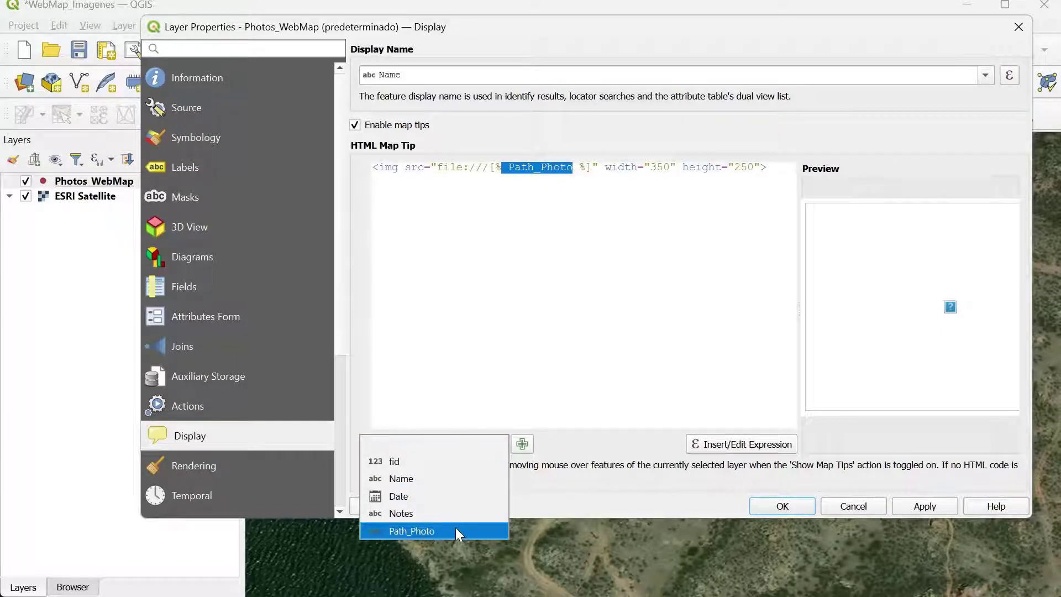
click(521, 225)
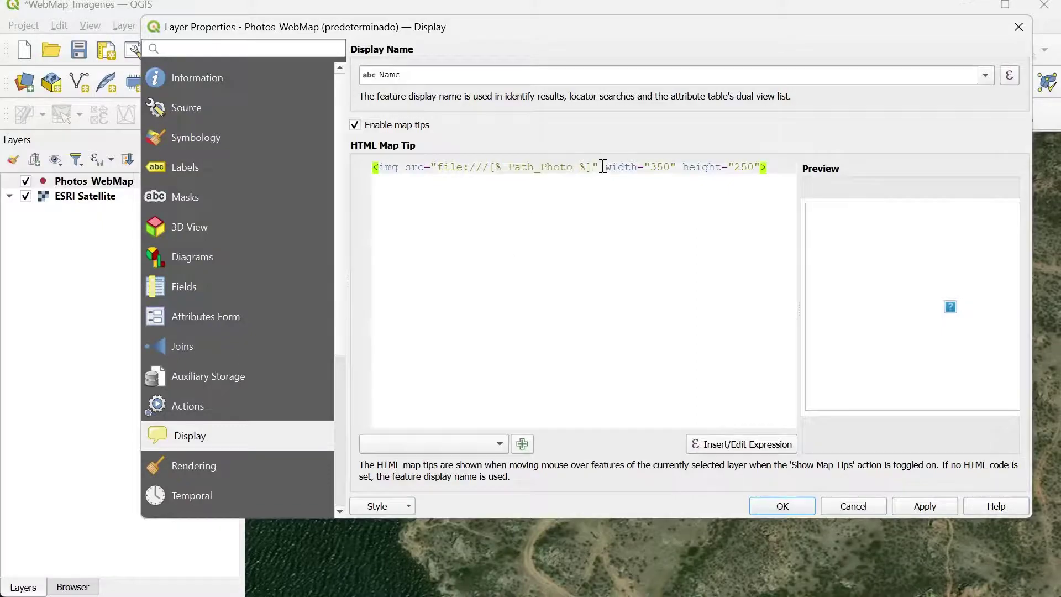
drag(603, 166, 774, 174)
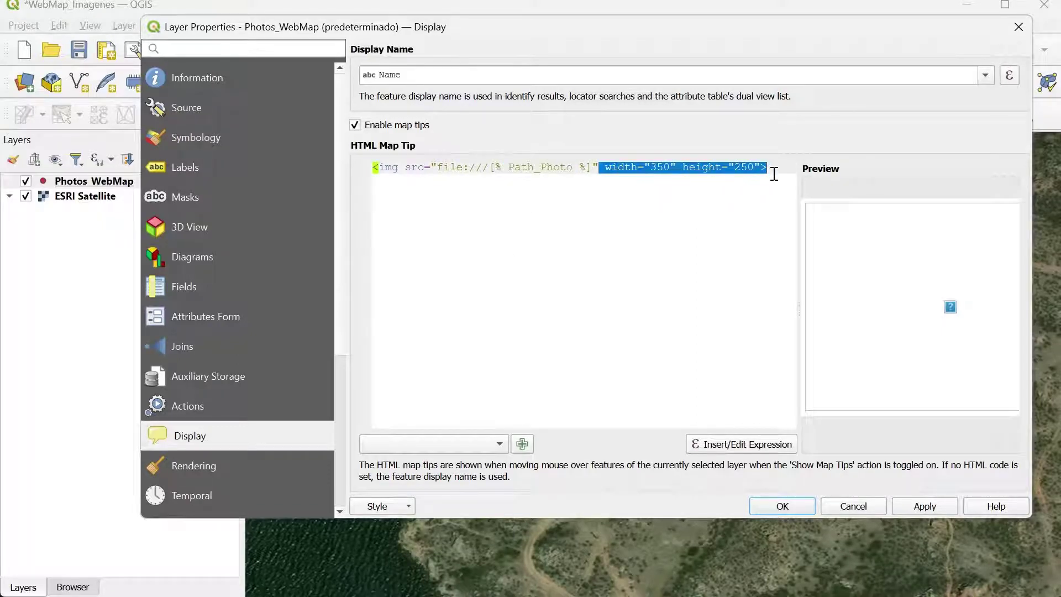
click(756, 197)
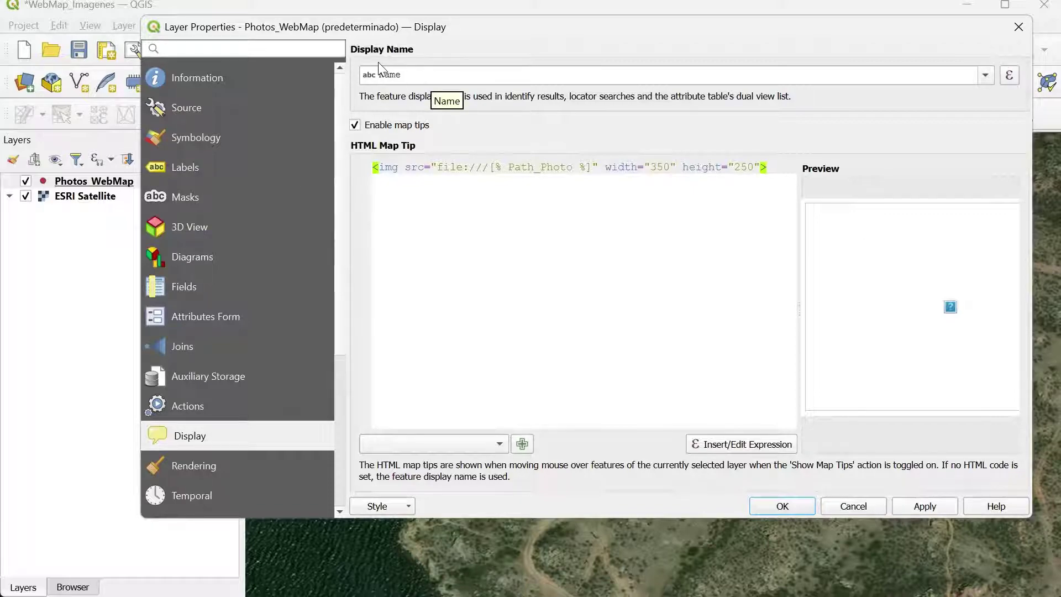
Keep Name as the display name, then apply and close the layer properties
click(984, 75)
click(982, 74)
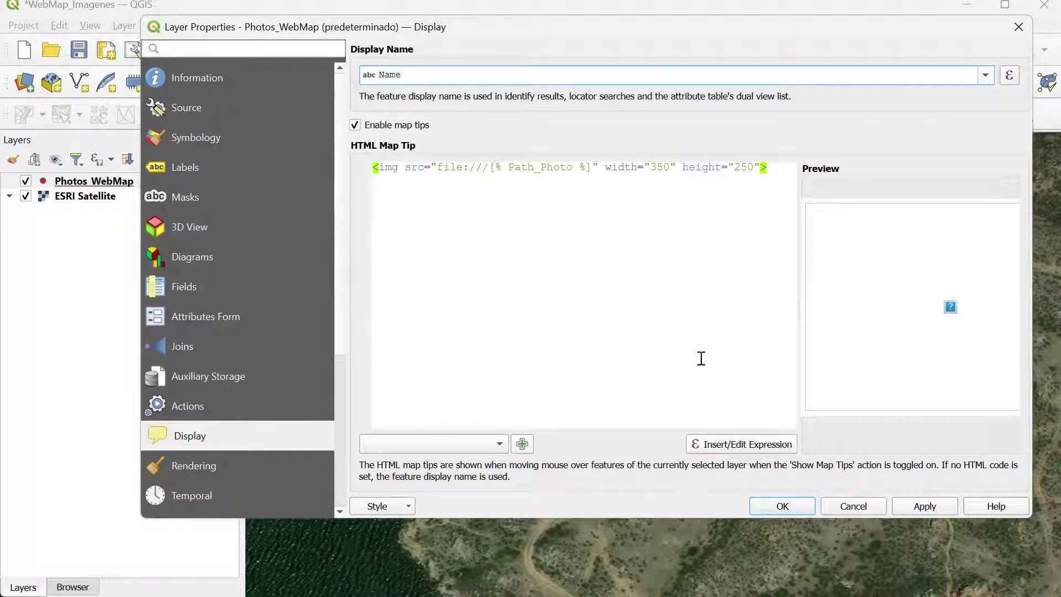
click(925, 508)
click(779, 507)
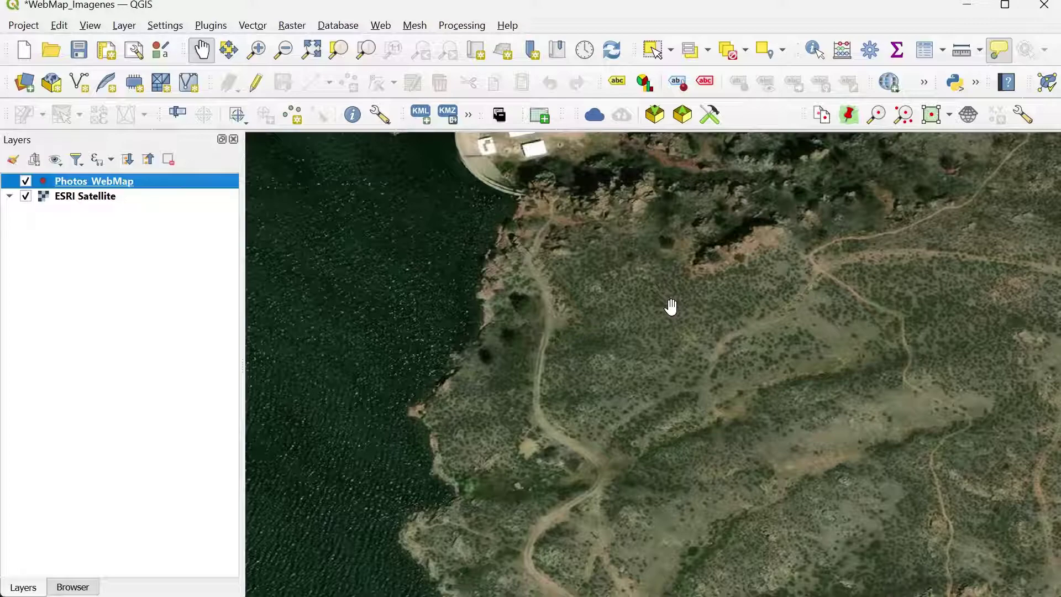
Enable editing, place point 'Photo 1' on the map, and attach Park_2.jpg as its Path_Photo
click(257, 84)
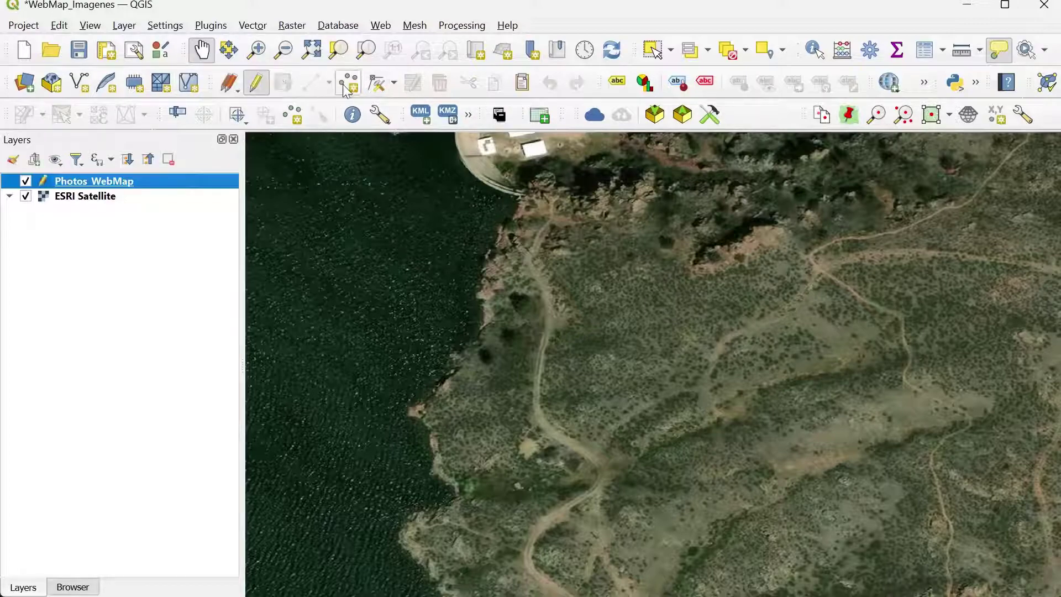
click(348, 84)
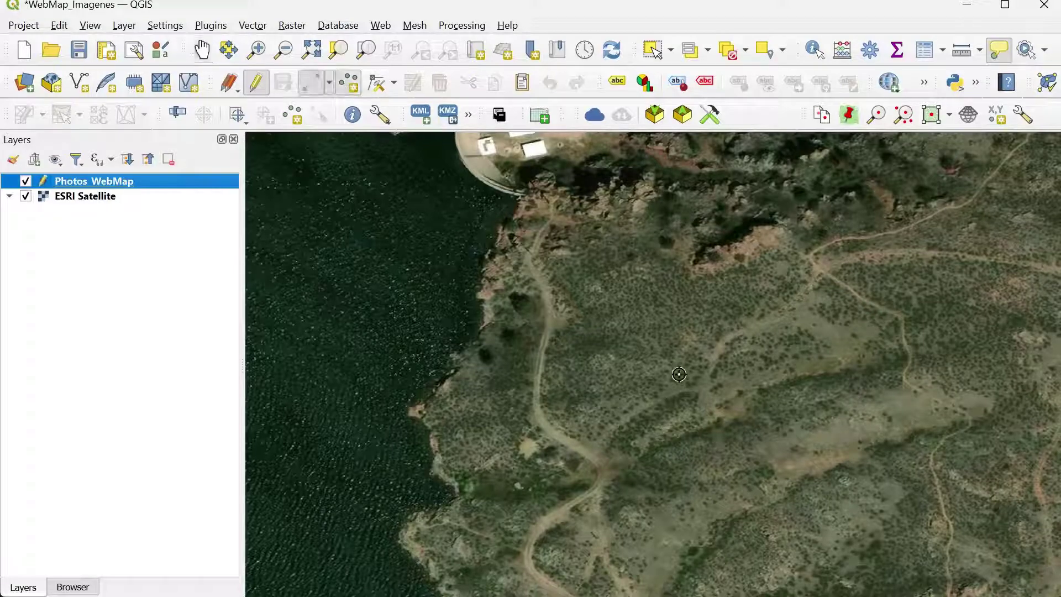
click(636, 305)
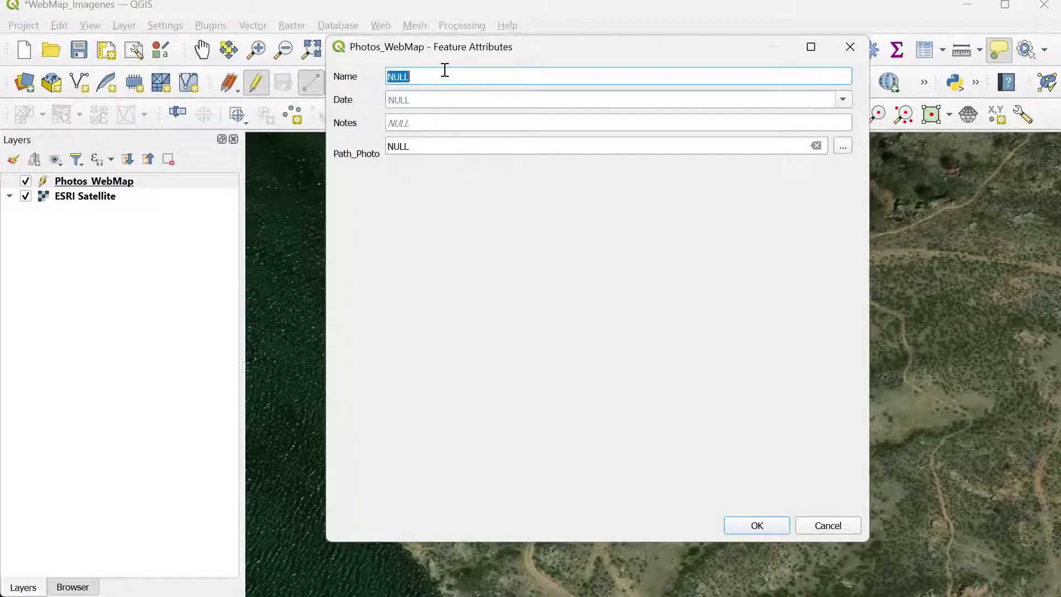
text(Photo 1)
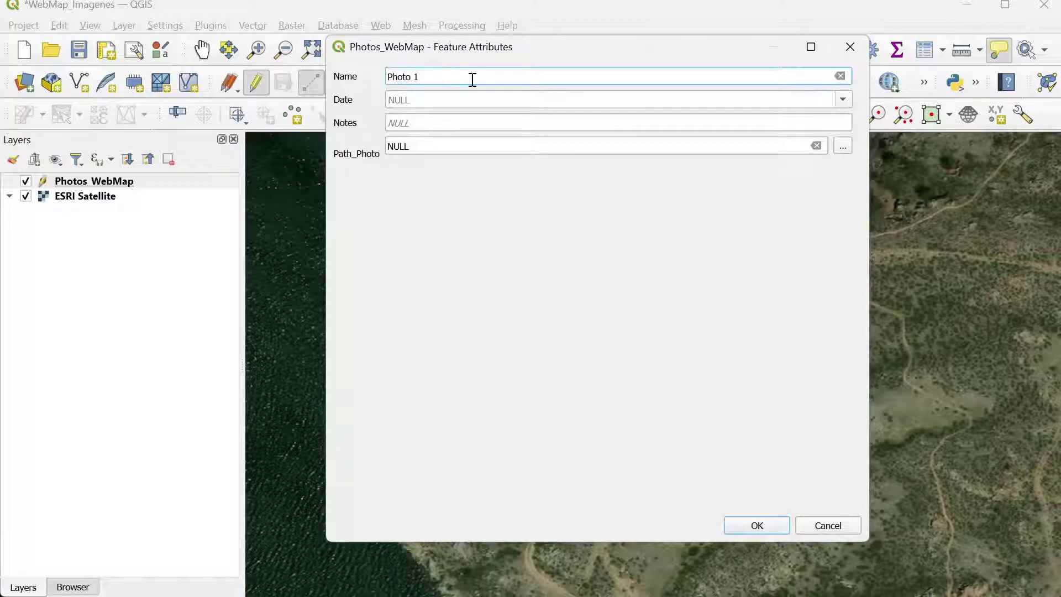
click(774, 98)
click(429, 148)
click(842, 146)
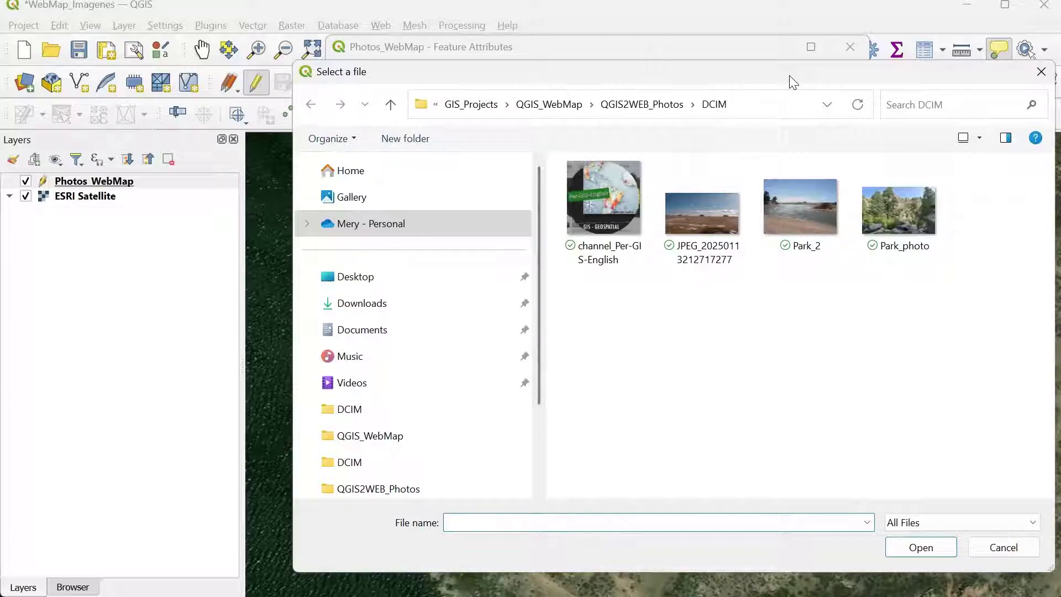
drag(794, 82, 725, 82)
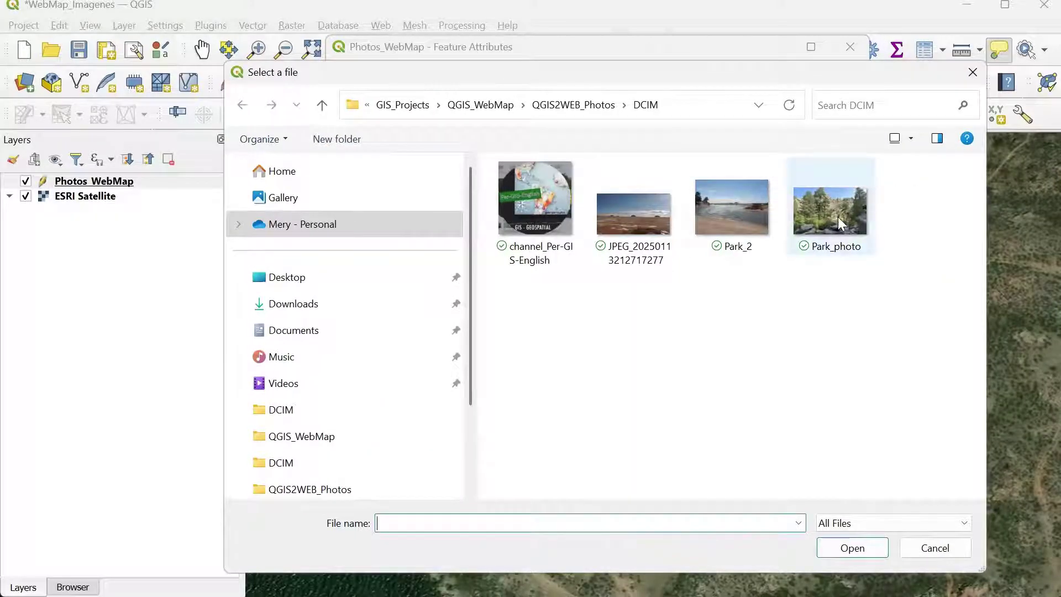
double_click(739, 212)
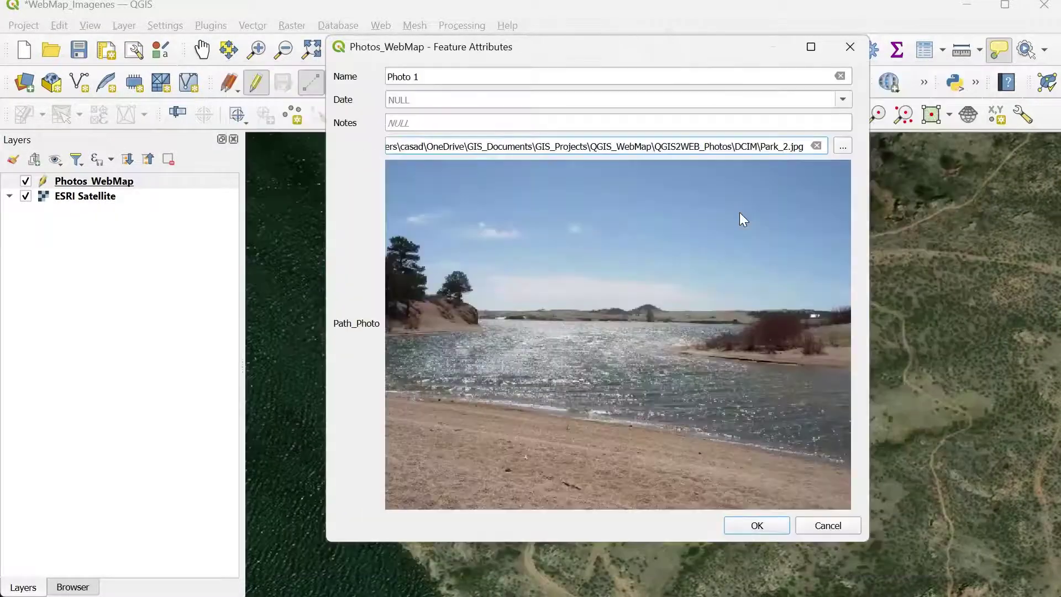
click(757, 525)
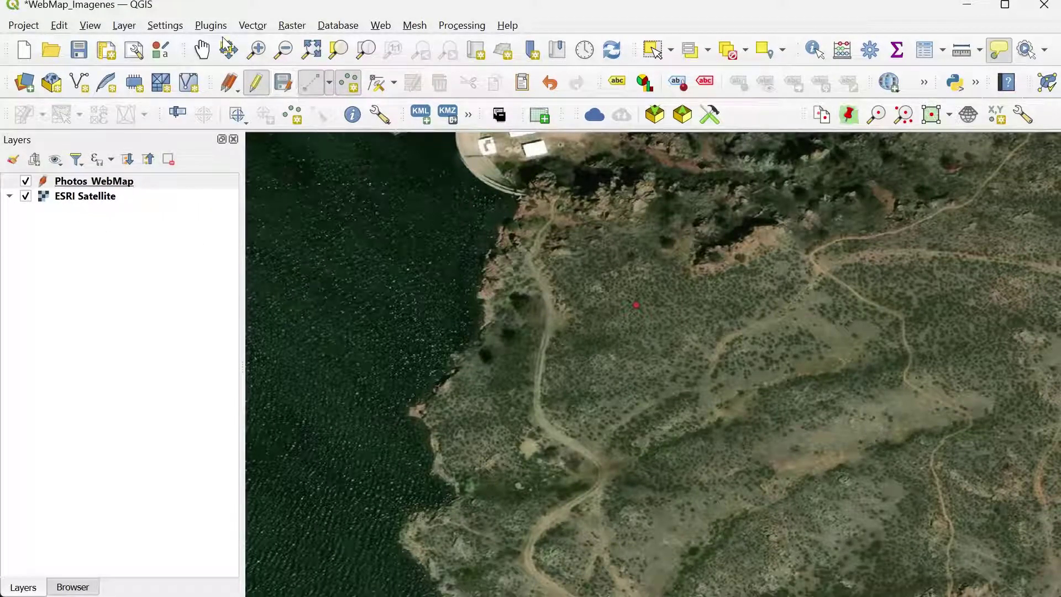
Add a second point named 'Photo 2' with JPEG_20250113212717277.jpg attached
click(256, 88)
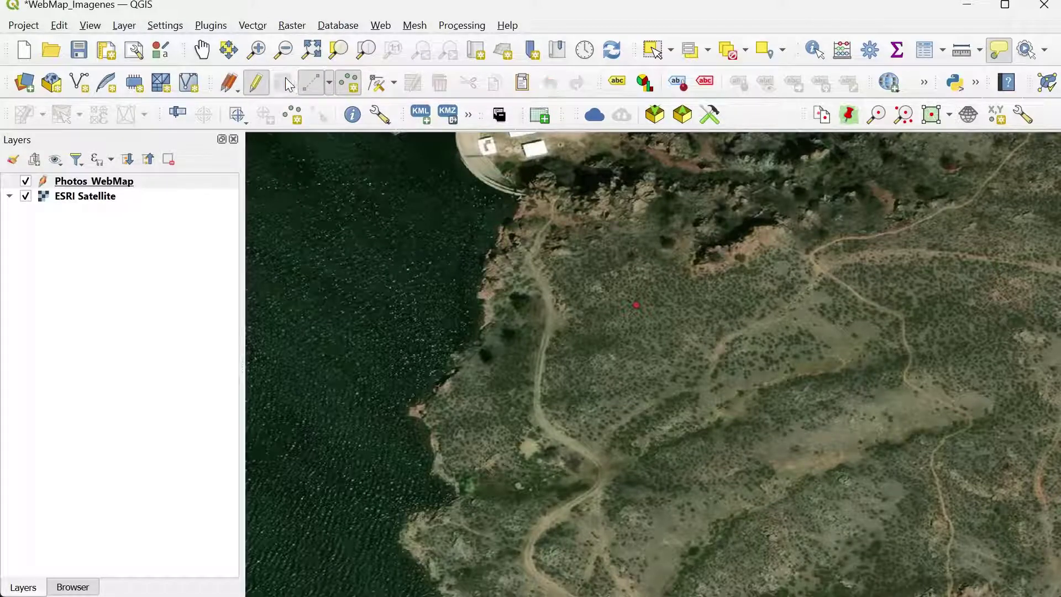
click(738, 328)
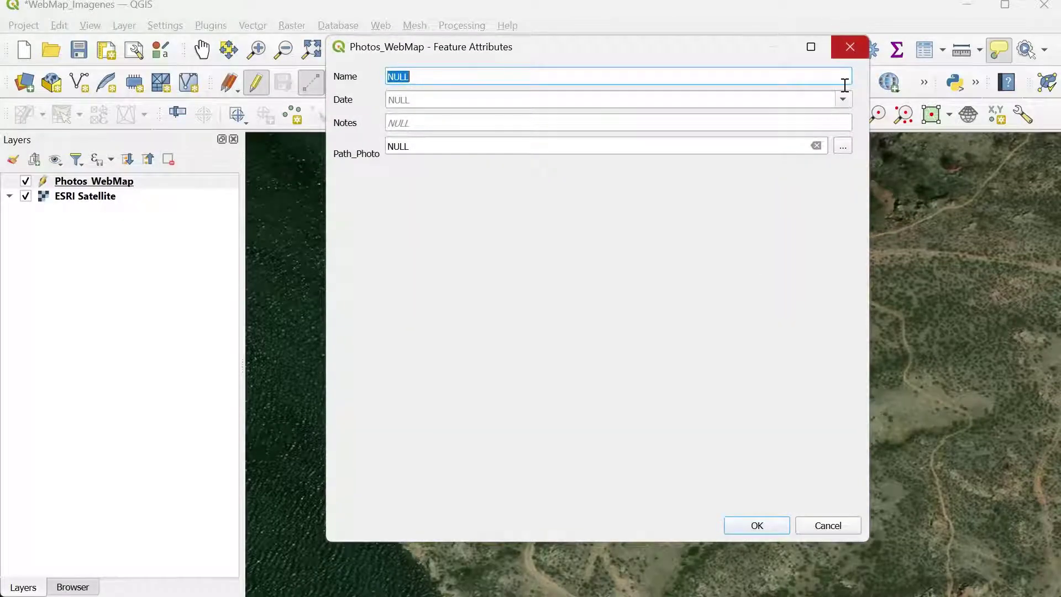
text(Photo 2)
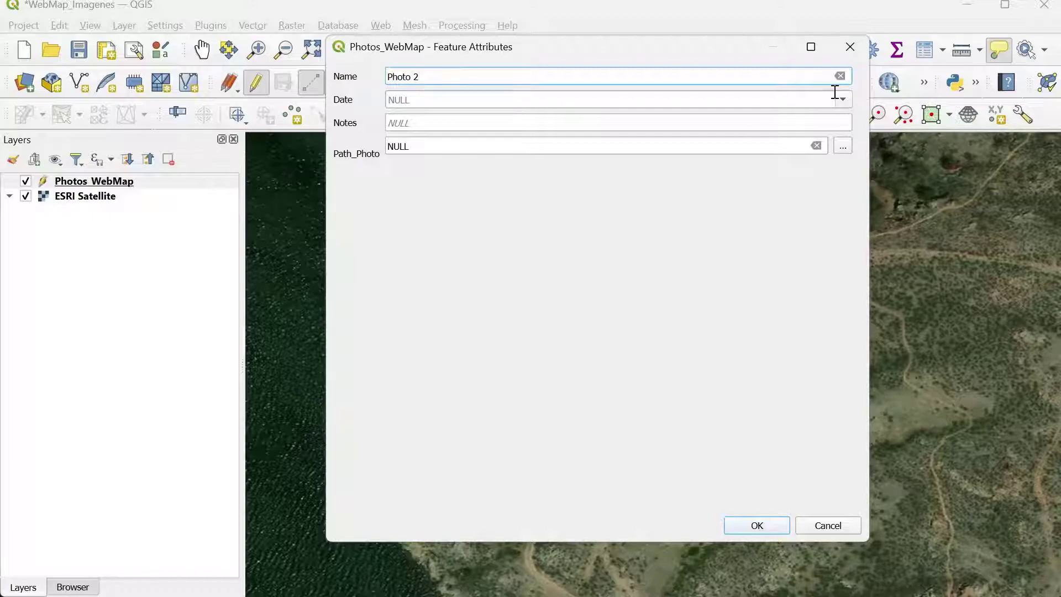
click(747, 145)
text(GIS_Documents\GIS_Projects\QGIS_WebMap\QGIS2WEB_Photos\DCIM\JPEG_20250113212717277.jpg)
click(750, 522)
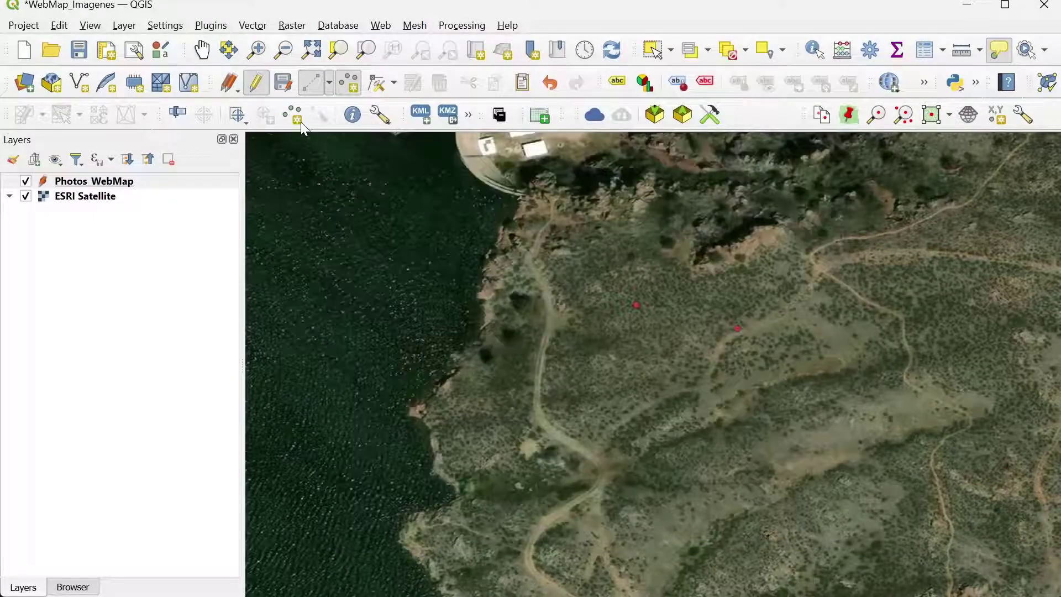
Save the layer edits, stop editing, and reopen the Photos_WebMap properties
click(285, 84)
click(259, 85)
click(104, 184)
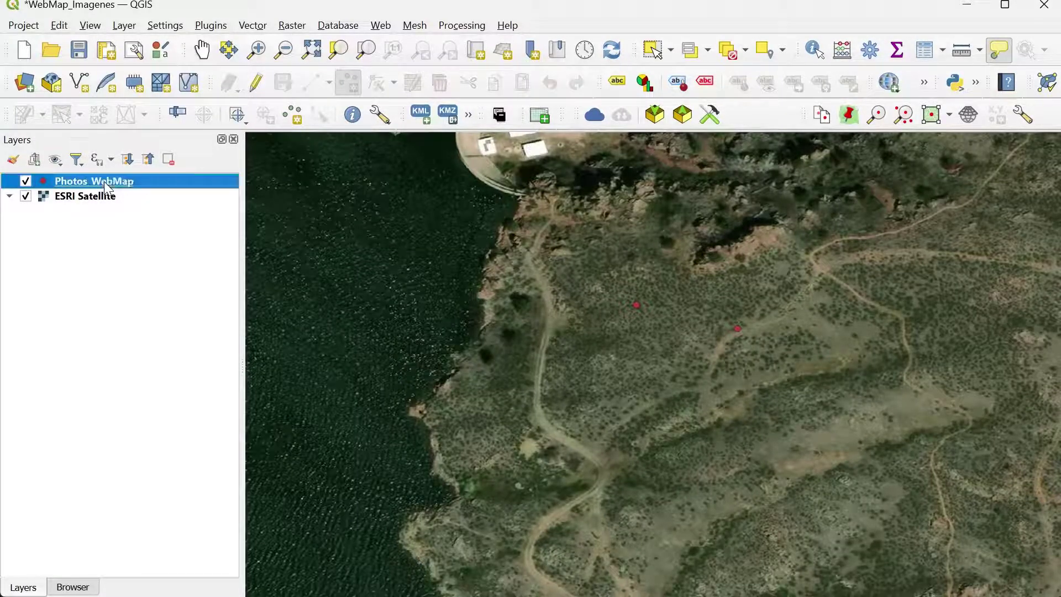
right_click(106, 187)
click(152, 441)
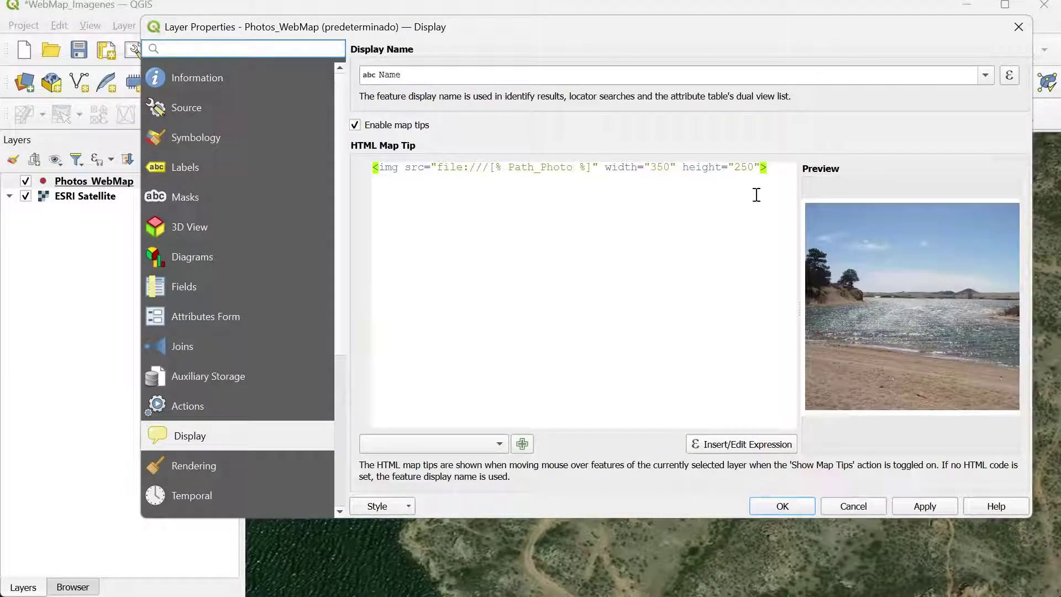
Apply the photo HTML map tip, close the layer properties, and save the WebMap_Imagenes project
drag(372, 167, 546, 167)
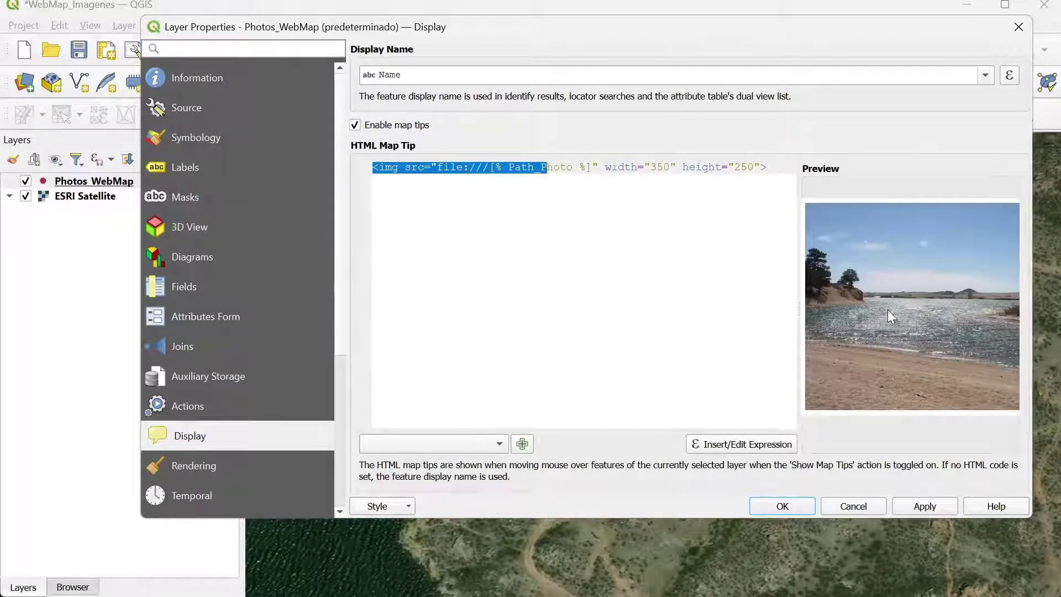
click(930, 513)
click(800, 506)
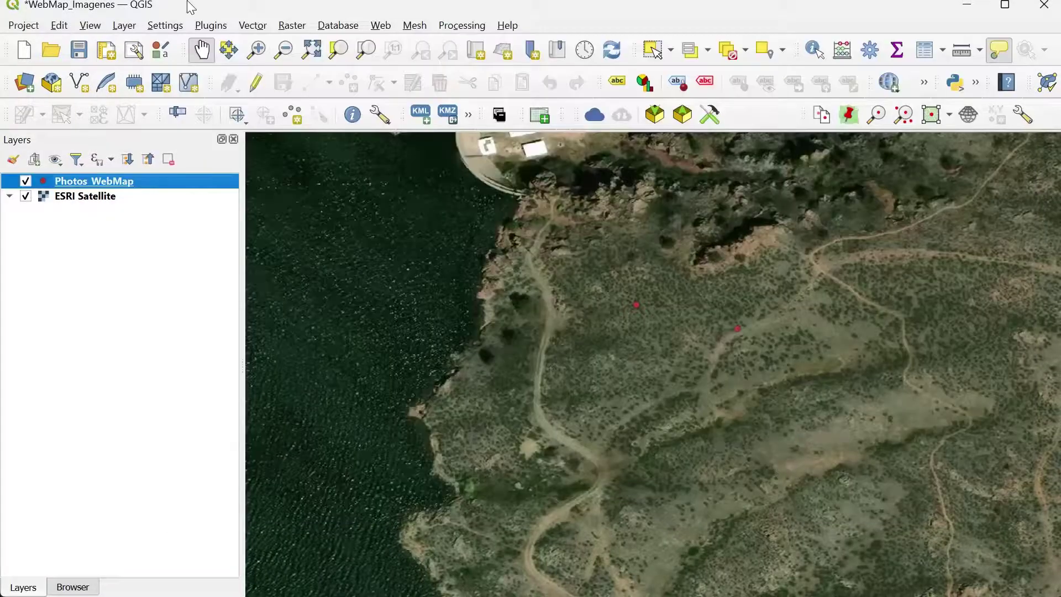
click(80, 53)
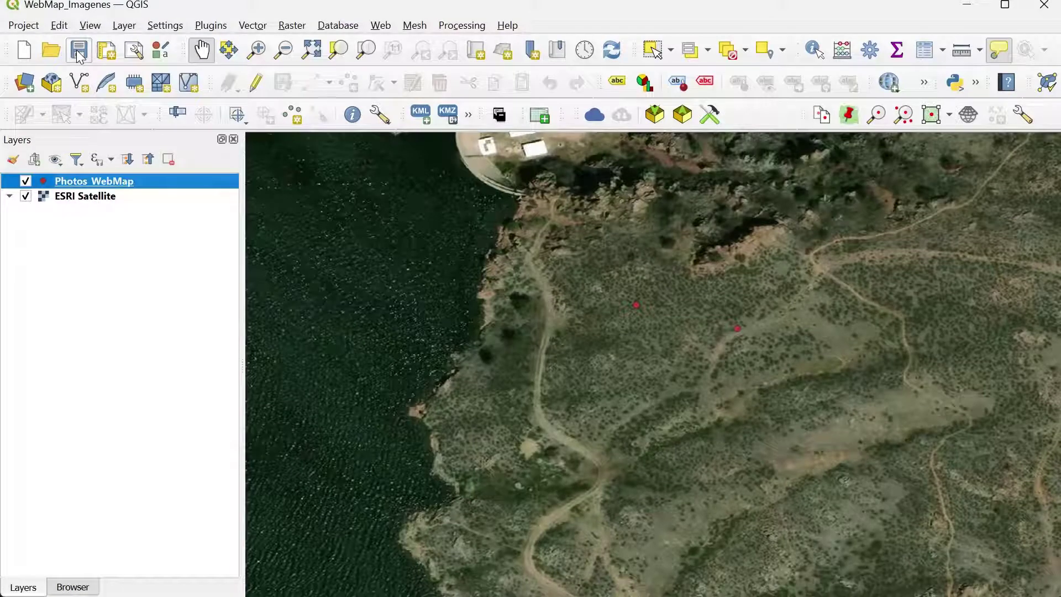
Launch the qgis2web Create web map dialog from the Web menu
click(387, 25)
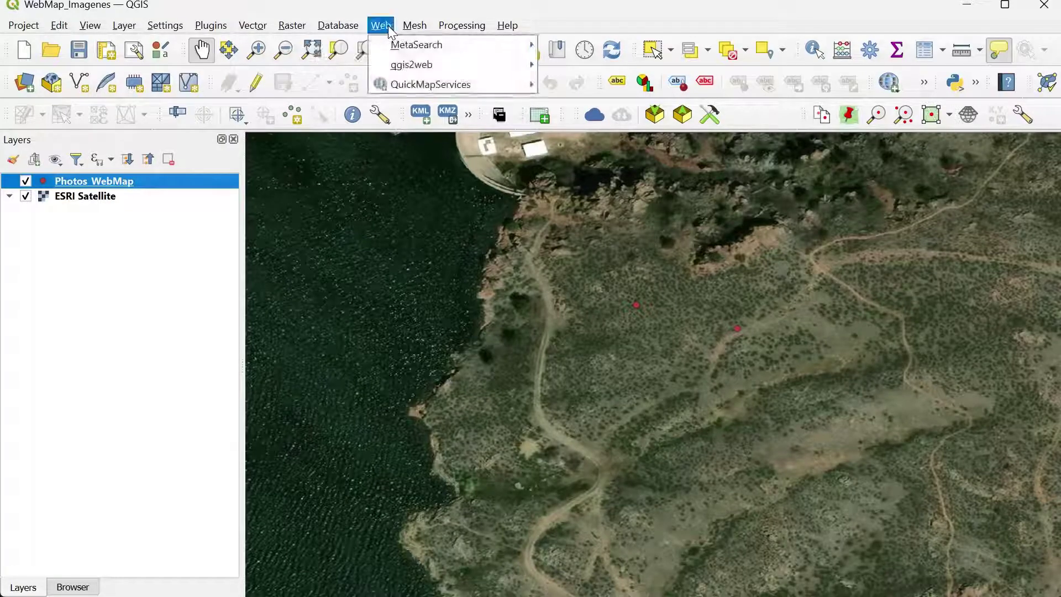
mouse_move(381, 62)
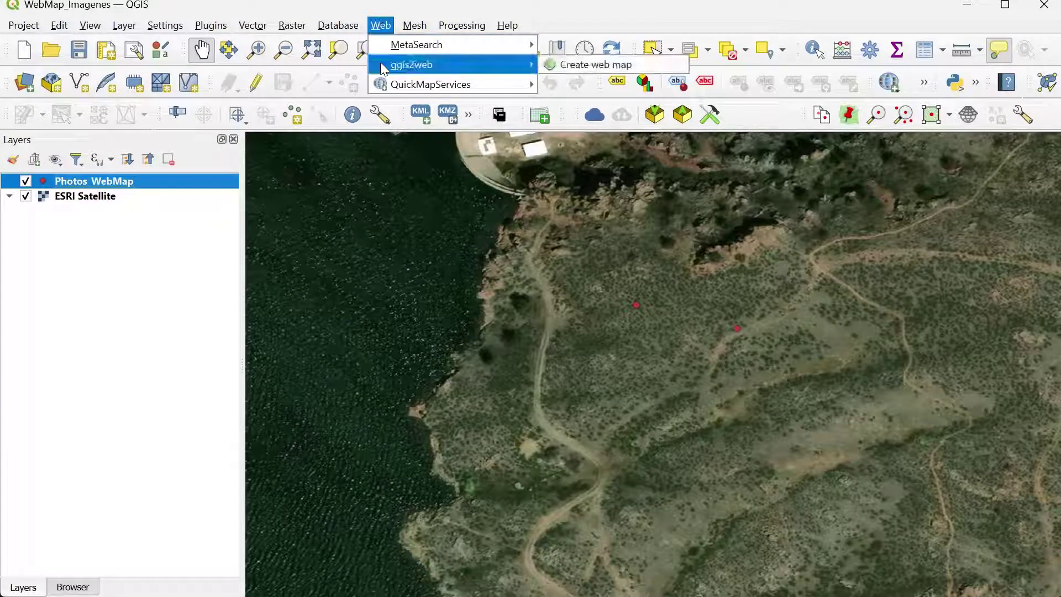
click(589, 66)
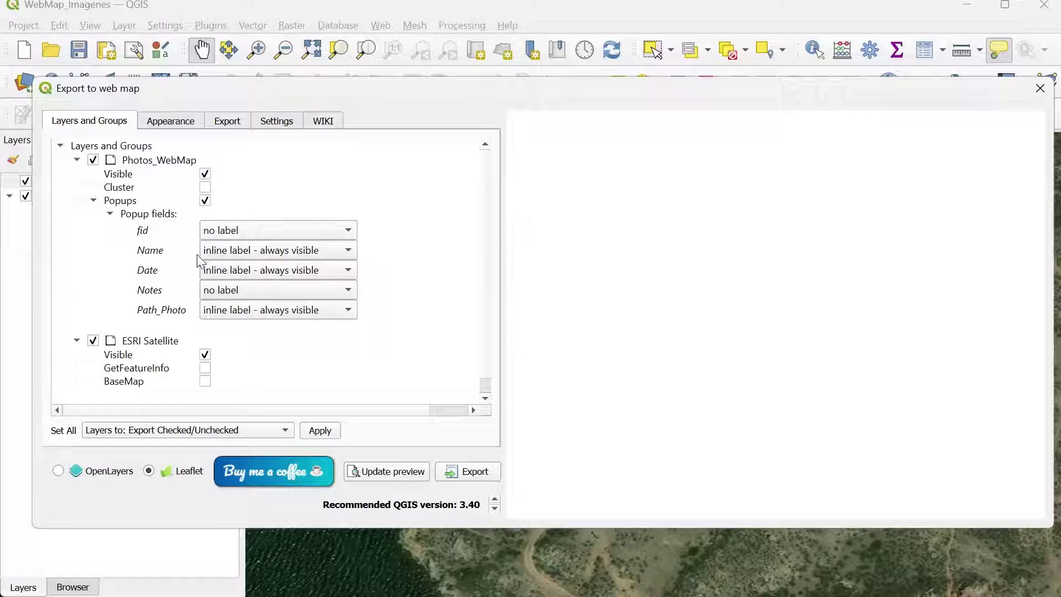
Set the Name popup field to 'inline label - always visible' and review the Appearance settings
click(255, 250)
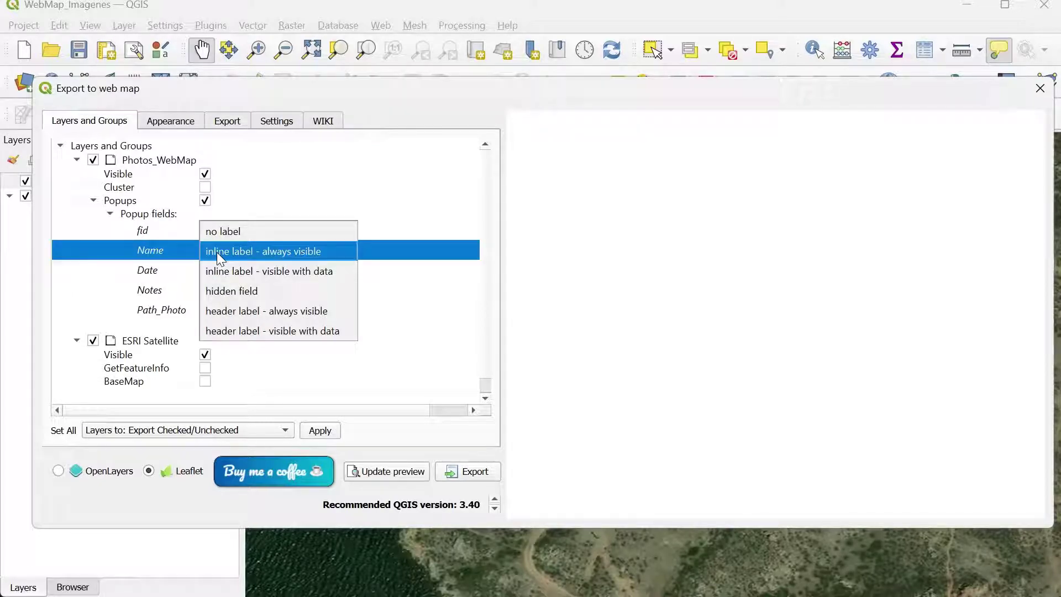
click(307, 251)
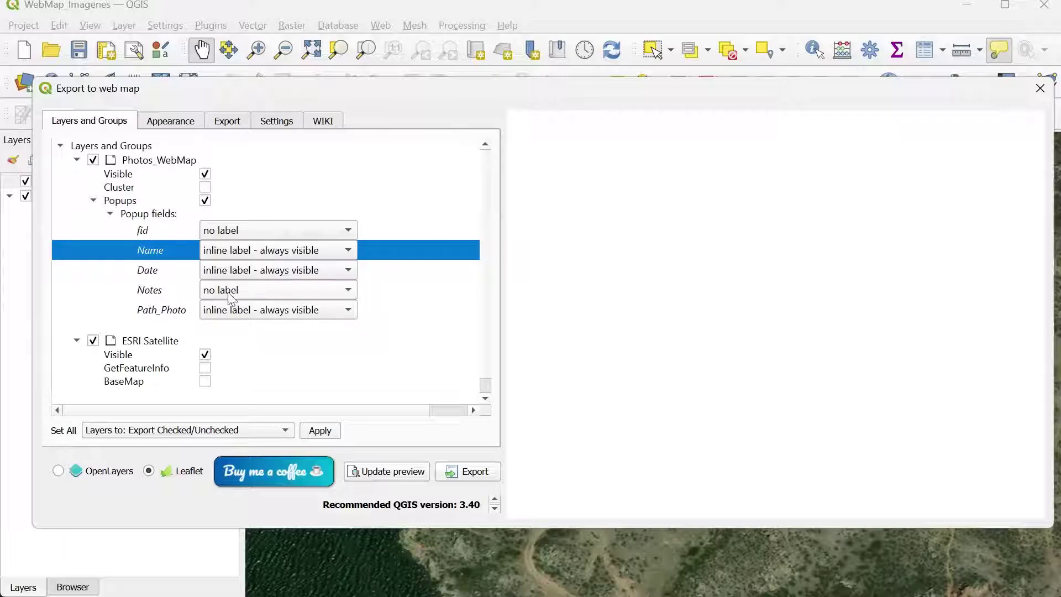
click(173, 124)
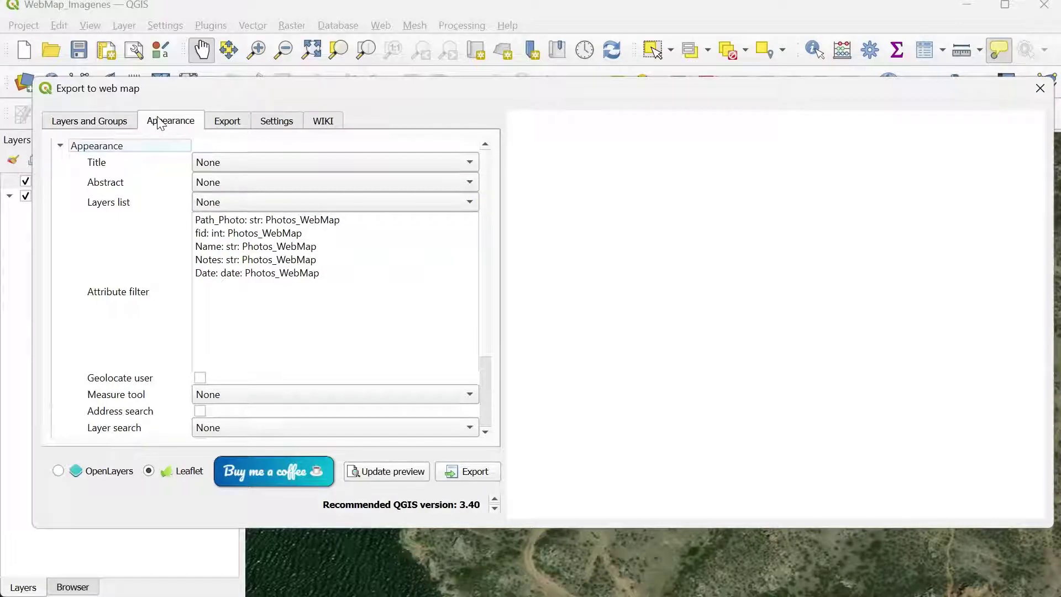
click(89, 123)
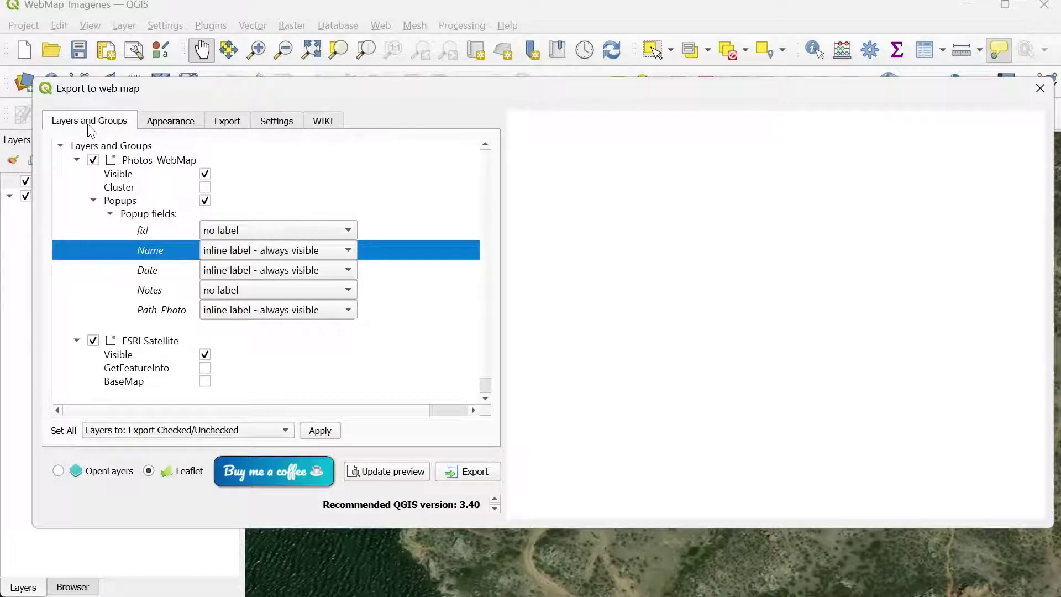
Update the Leaflet preview, check the Photo 1 popup shows its photo, then view Export settings
click(367, 473)
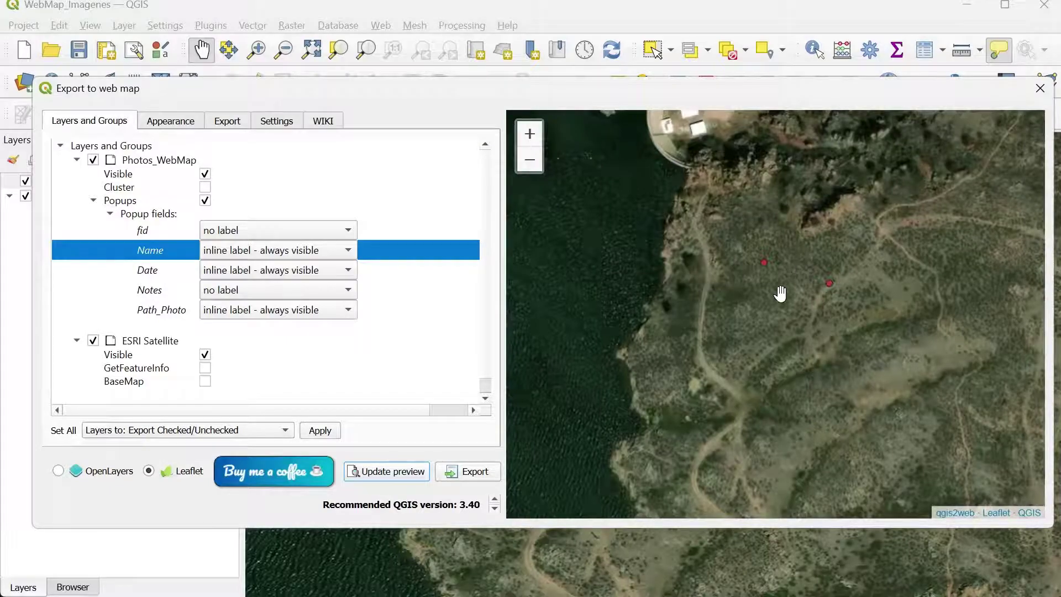
drag(765, 270, 764, 399)
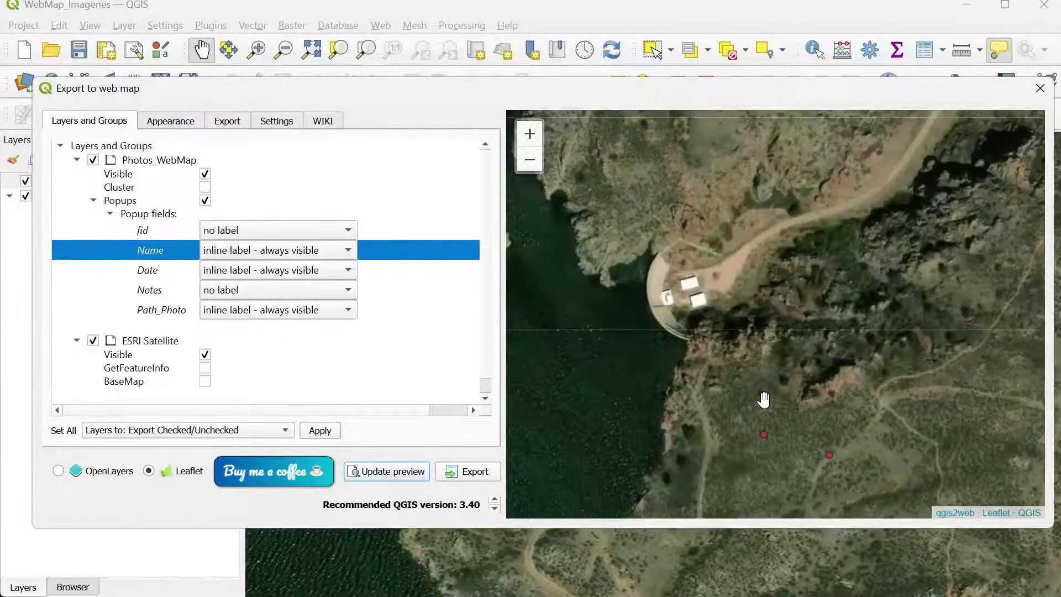
click(764, 437)
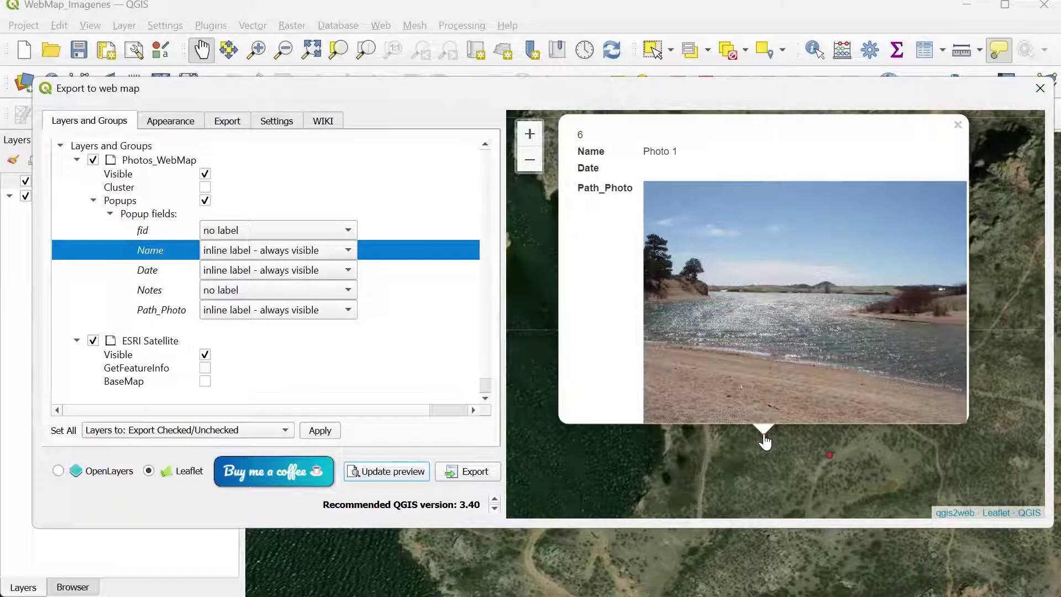
click(730, 442)
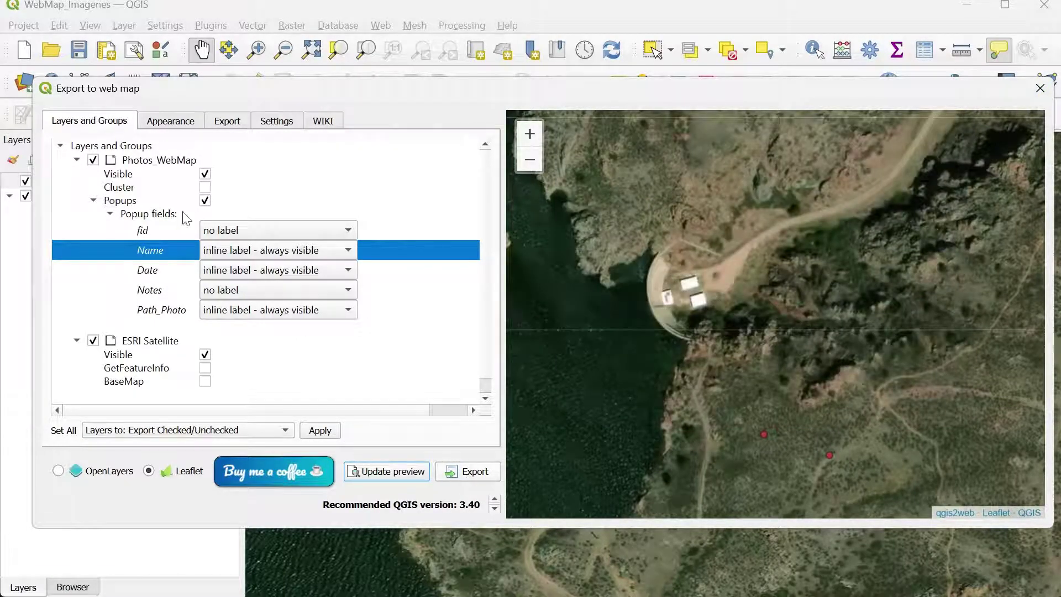
click(221, 125)
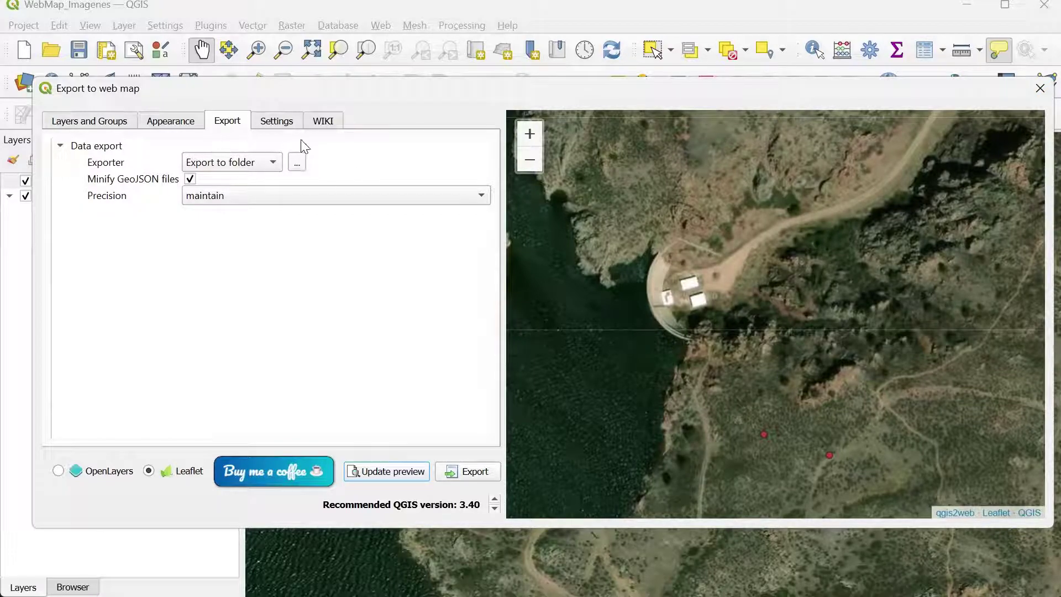
Export the web map, then in Edge zoom out on index.html and open a red point's photo popup
click(468, 474)
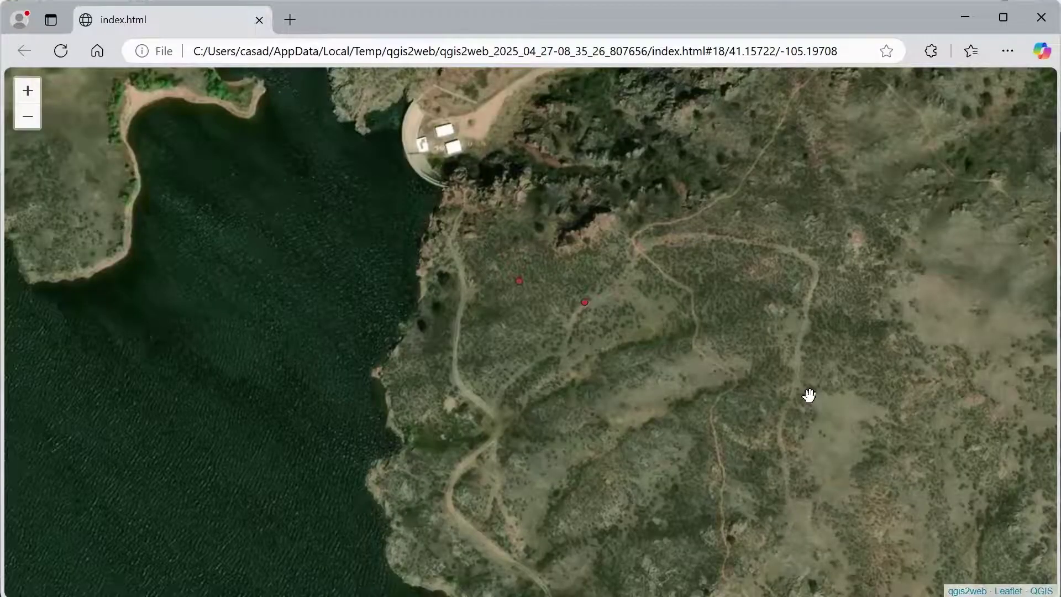
scroll(782, 368, down, 1)
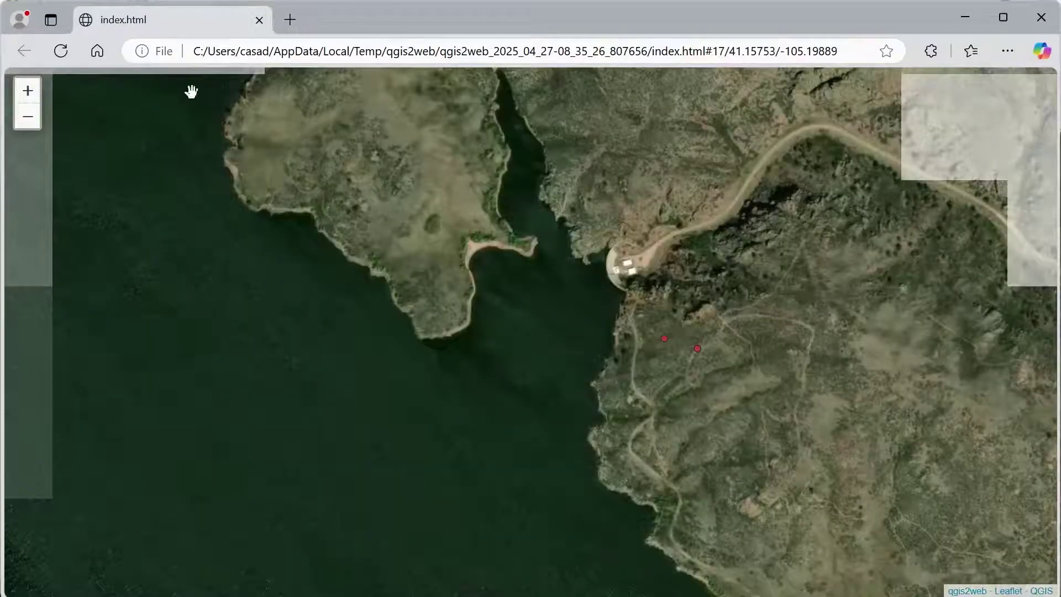
click(664, 339)
click(664, 478)
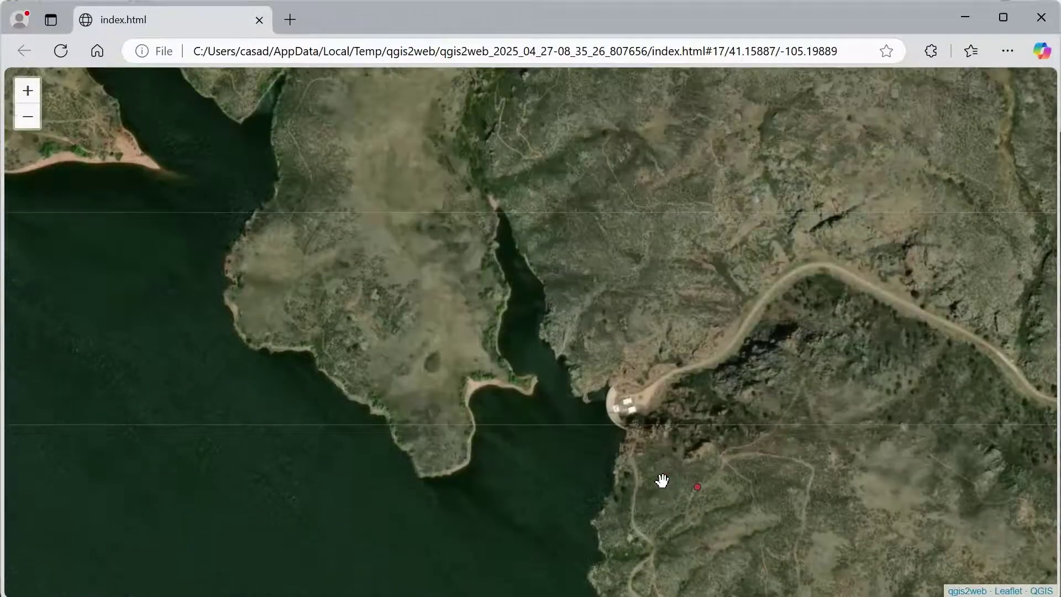